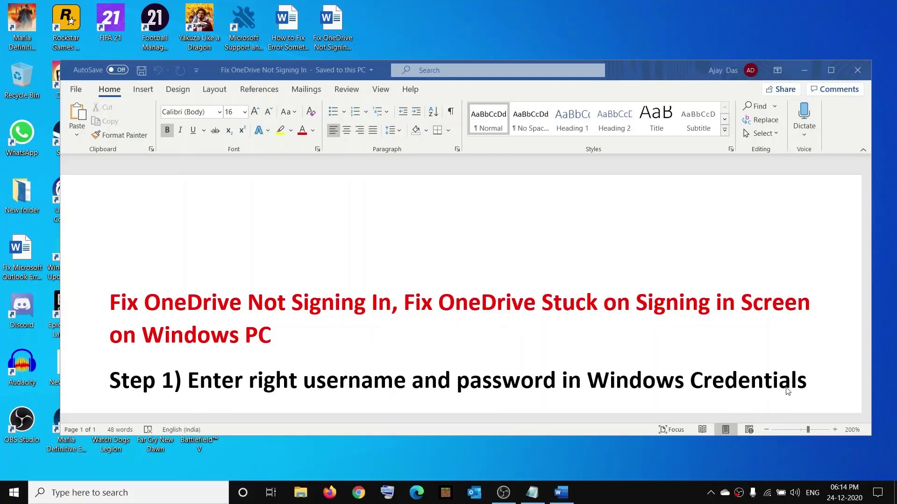
Quit the running OneDrive sync app from its settings options and confirm closing it.
{"action": "left_click", "coordinate": [725, 494]}
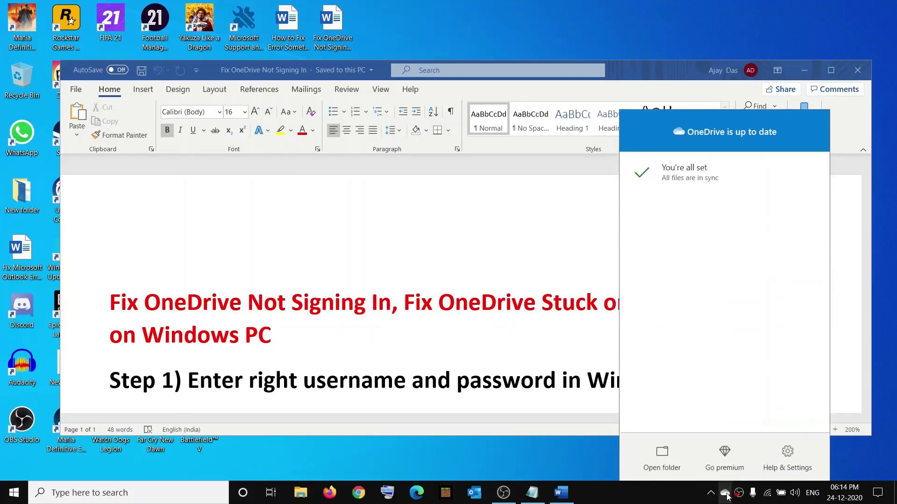
{"action": "left_click", "coordinate": [793, 460]}
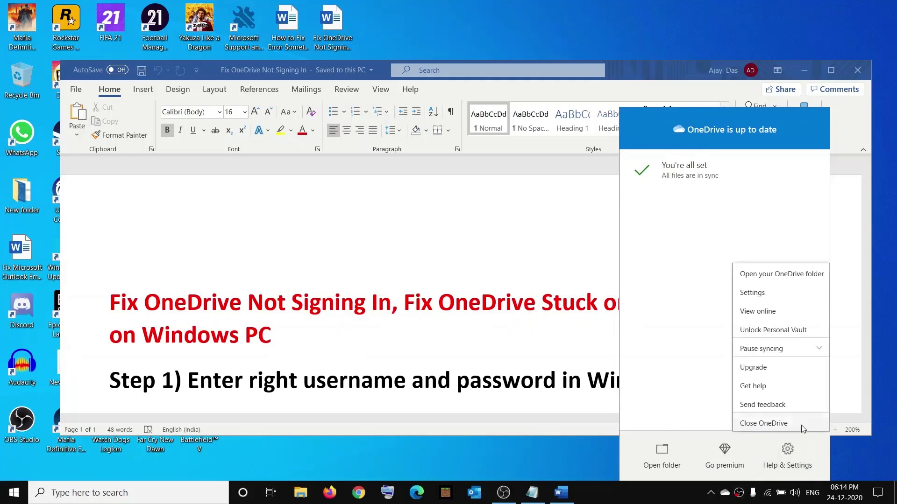
{"action": "left_click", "coordinate": [771, 424]}
{"action": "left_click", "coordinate": [462, 257]}
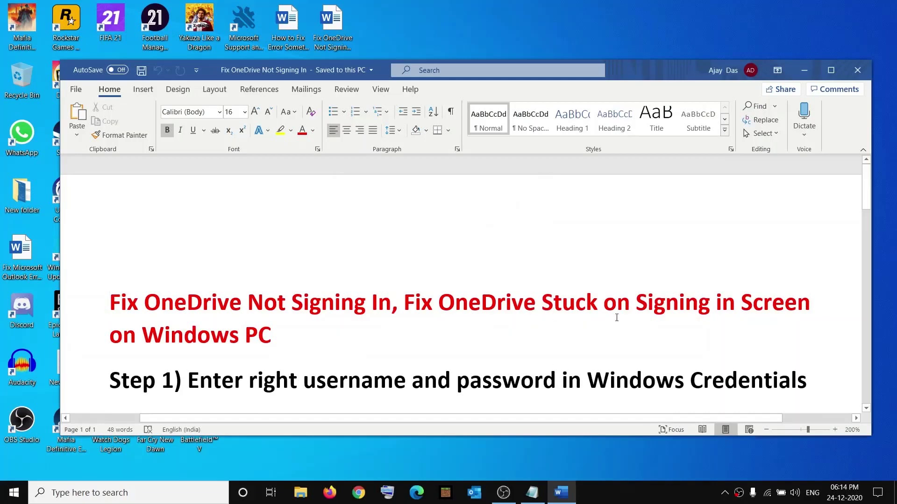
Open Control Panel through the Run dialog with the command control, and close its window again.
{"action": "left_click", "coordinate": [104, 494]}
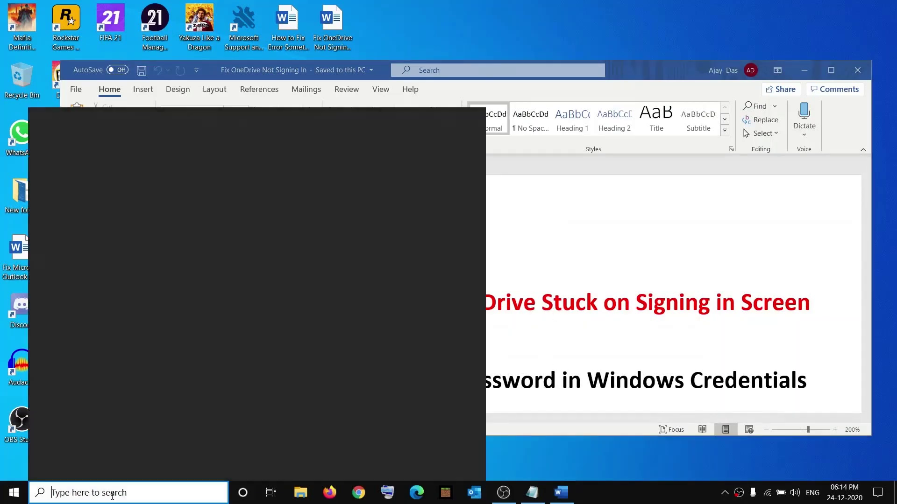
{"action": "type", "text": "run"}
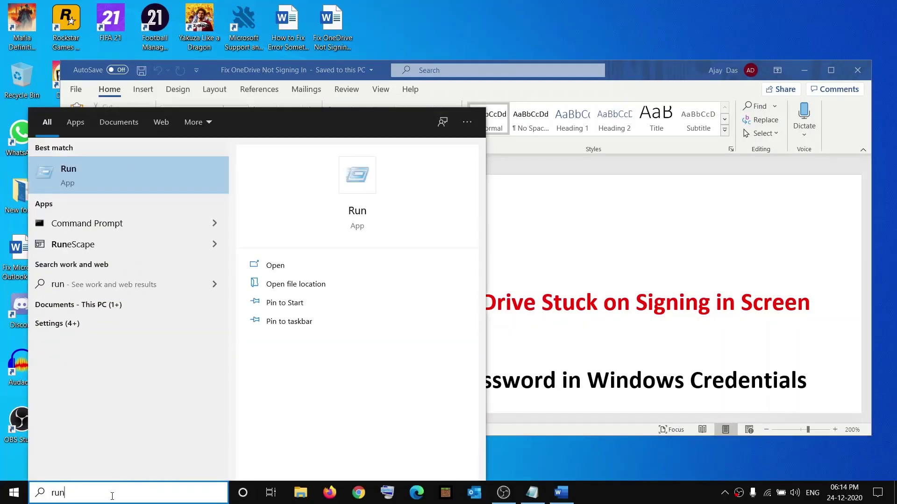
{"action": "left_click", "coordinate": [80, 187]}
{"action": "type", "text": "control"}
{"action": "left_click_drag", "start_coordinate": [76, 418], "coordinate": [45, 417]}
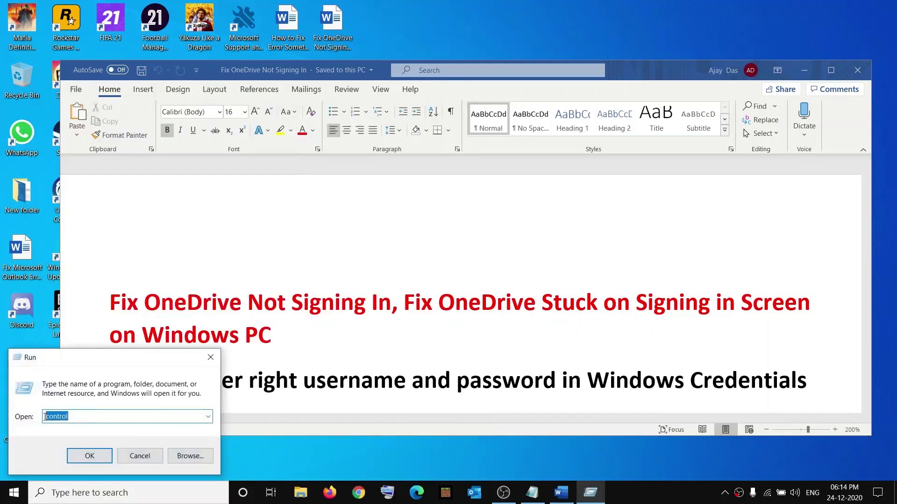
{"action": "left_click", "coordinate": [89, 456]}
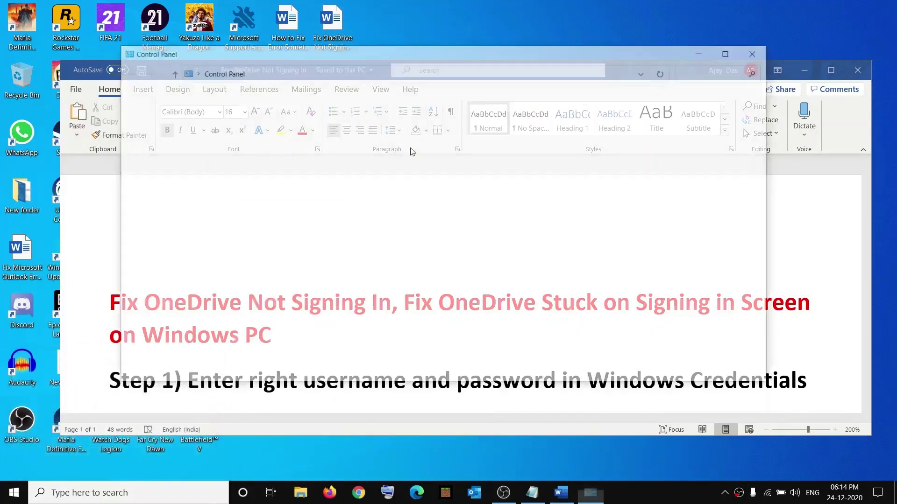
{"action": "left_click", "coordinate": [757, 50]}
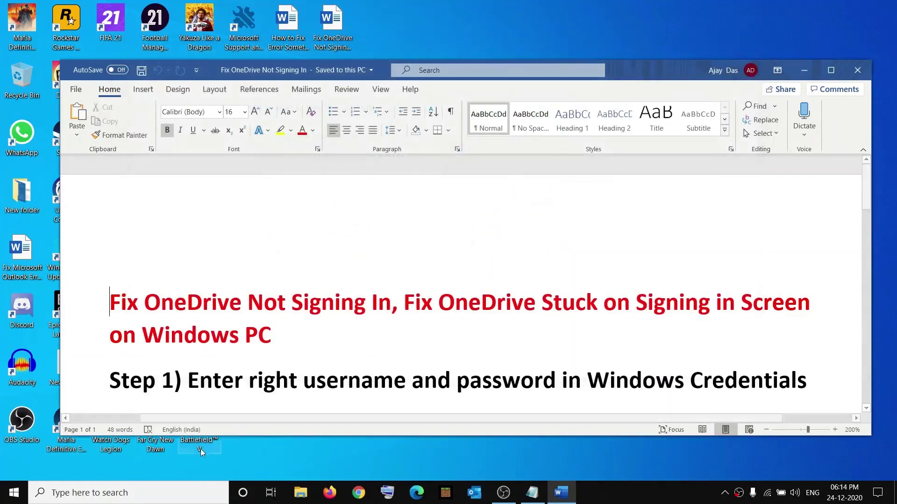
Search Windows for Control Panel and open the Windows Credentials list in Credential Manager under User Accounts.
{"action": "left_click", "coordinate": [123, 493]}
{"action": "type", "text": "con"}
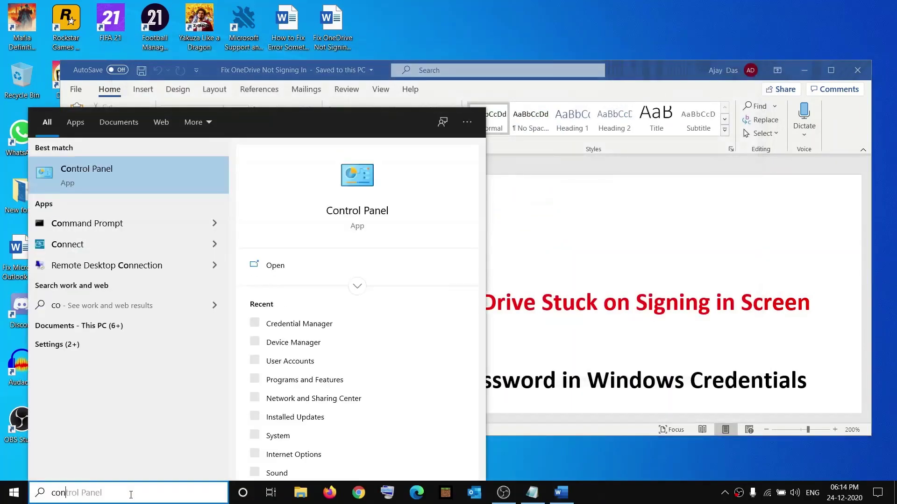
{"action": "type", "text": "trol"}
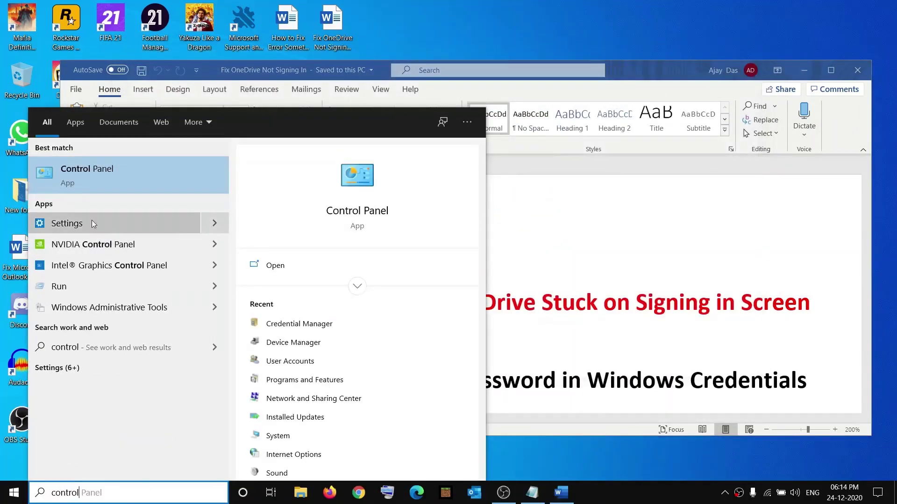
{"action": "left_click", "coordinate": [105, 178]}
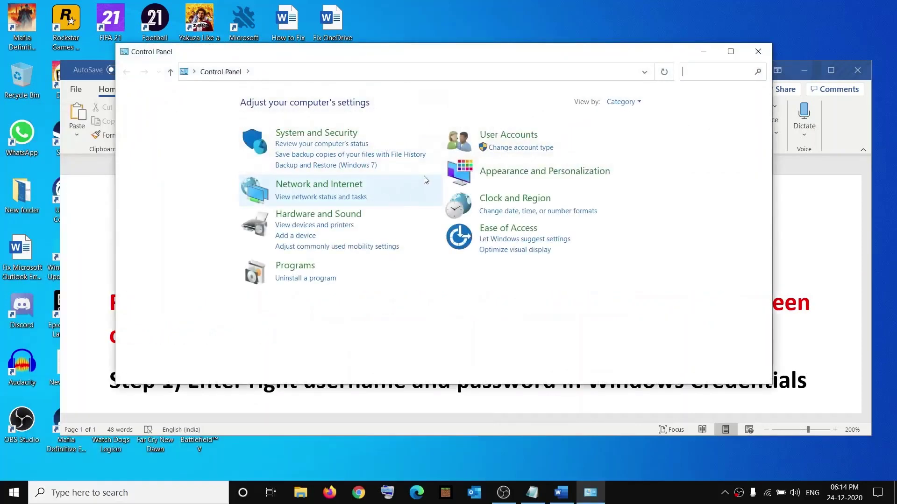
{"action": "left_click", "coordinate": [514, 138]}
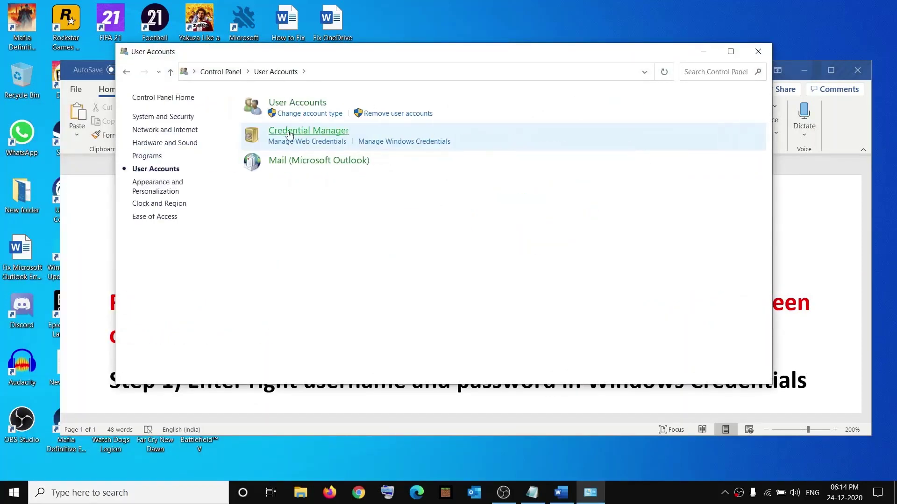
{"action": "left_click", "coordinate": [326, 133]}
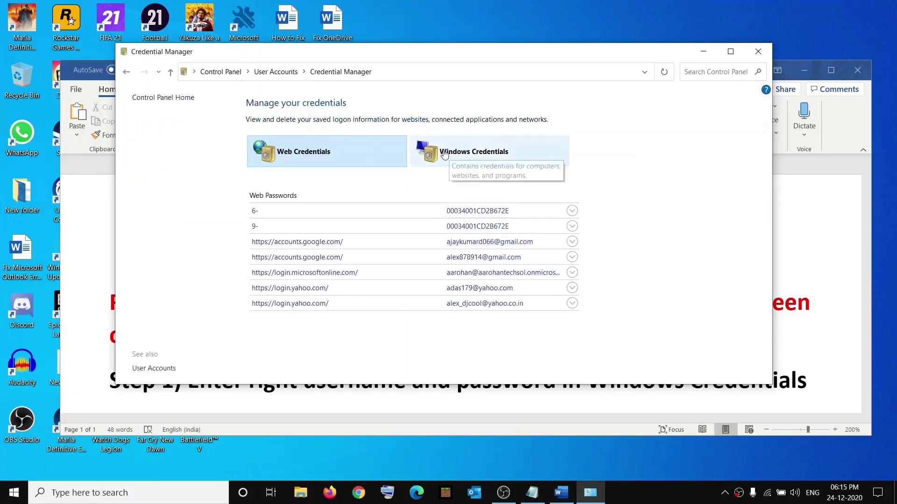
{"action": "left_click", "coordinate": [480, 155]}
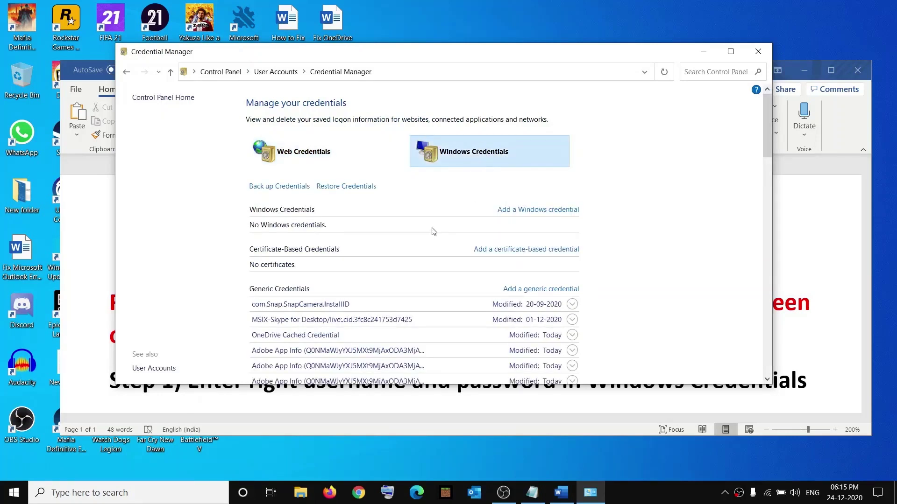
Open the OneDrive Cached Credential for editing, check its user name and password fields, and save it.
{"action": "scroll", "coordinate": [433, 232], "scroll_direction": "down", "scroll_amount": 1}
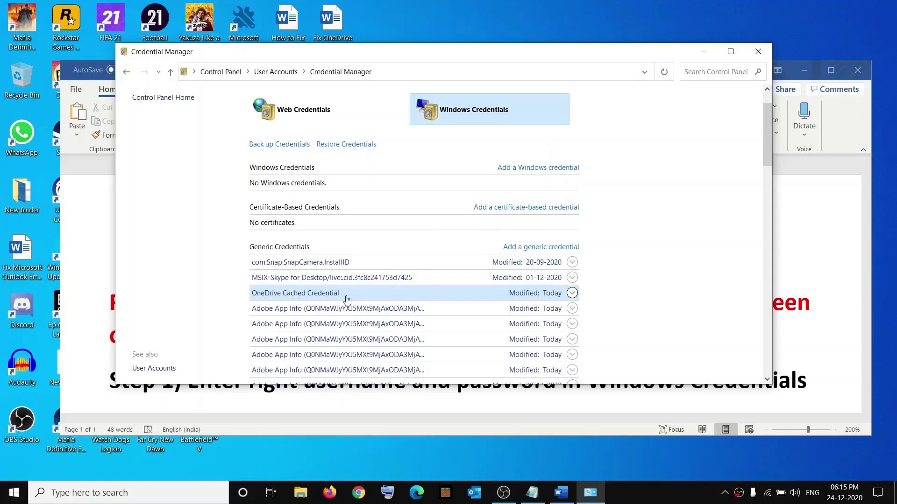
{"action": "left_click", "coordinate": [572, 293]}
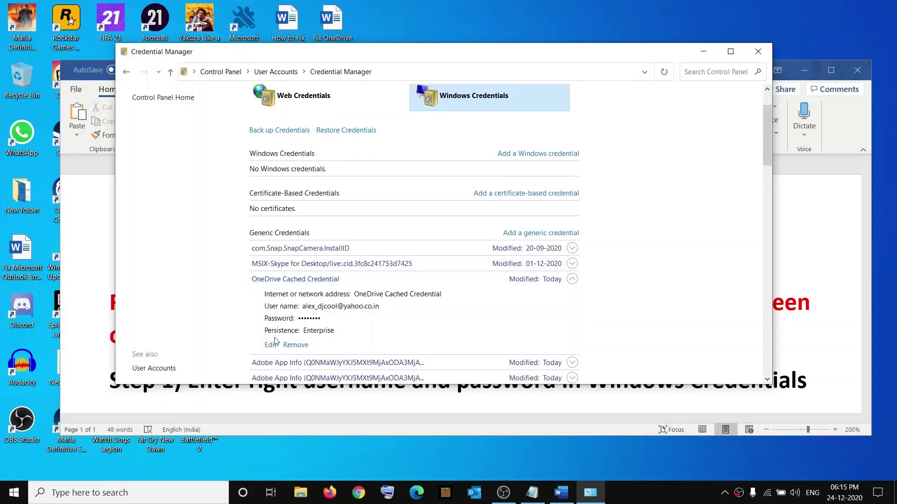
{"action": "left_click", "coordinate": [279, 347]}
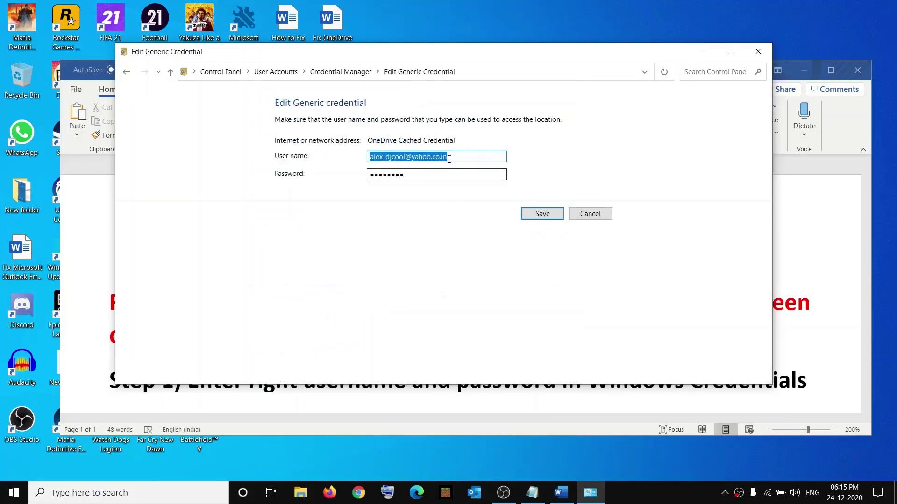
{"action": "left_click", "coordinate": [466, 160]}
{"action": "double_click", "coordinate": [467, 160]}
{"action": "left_click", "coordinate": [396, 174]}
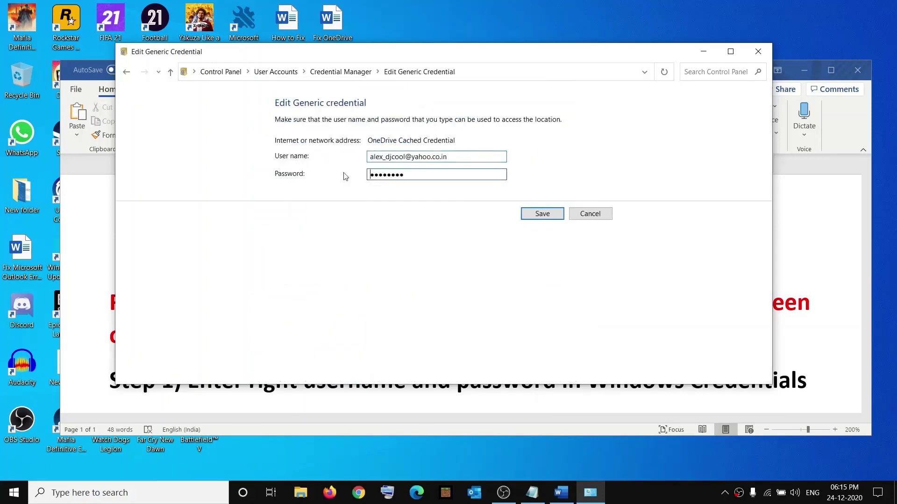
{"action": "left_click", "coordinate": [545, 218]}
Permanently remove the OneDrive Cached Credential from the generic credentials.
{"action": "scroll", "coordinate": [399, 280], "scroll_direction": "down", "scroll_amount": 1}
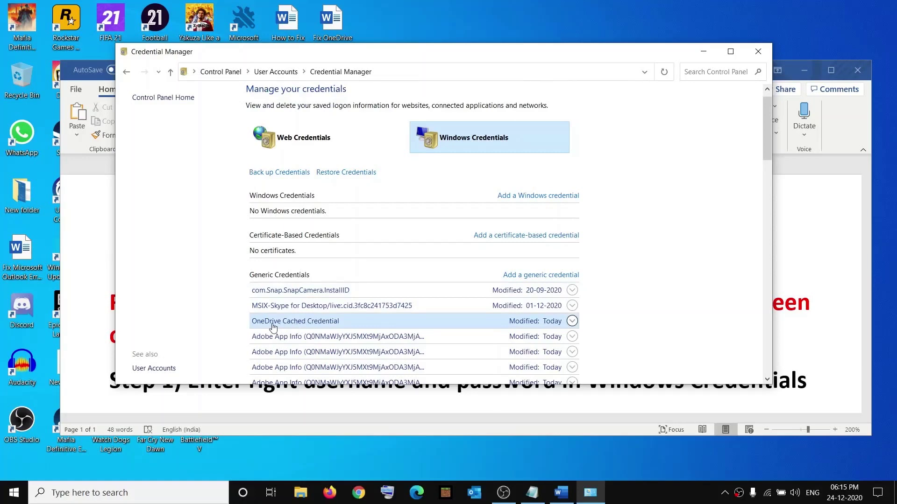
{"action": "left_click", "coordinate": [572, 322]}
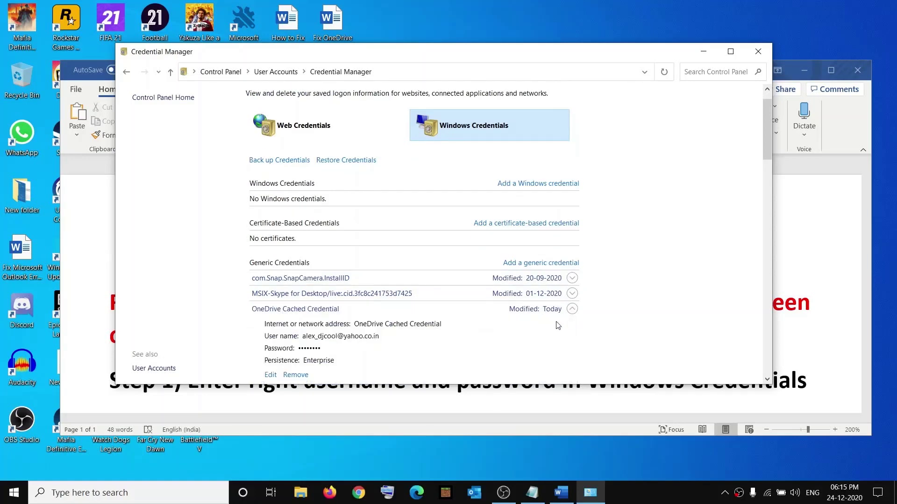
{"action": "scroll", "coordinate": [331, 340], "scroll_direction": "down", "scroll_amount": 1}
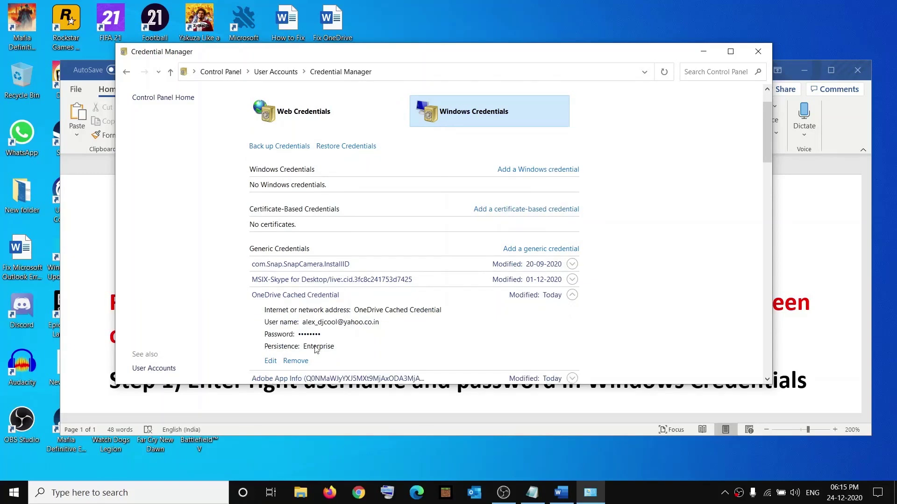
{"action": "left_click", "coordinate": [296, 361]}
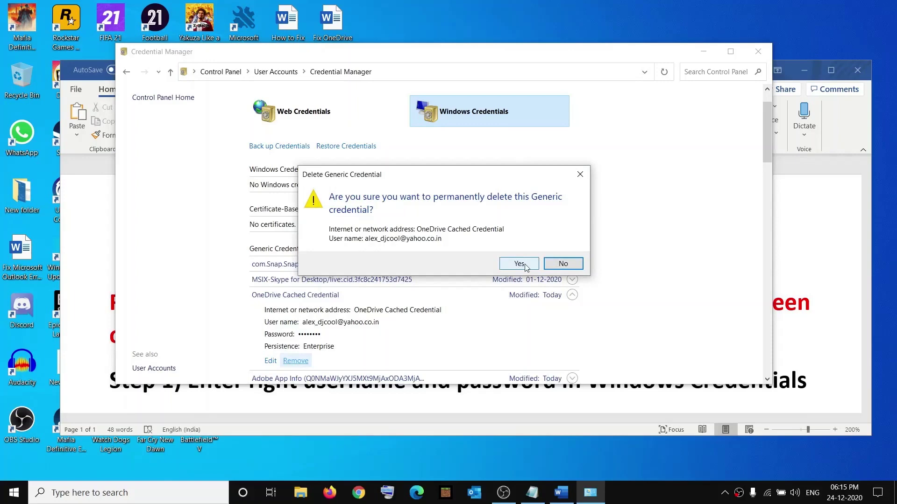
{"action": "left_click", "coordinate": [520, 264]}
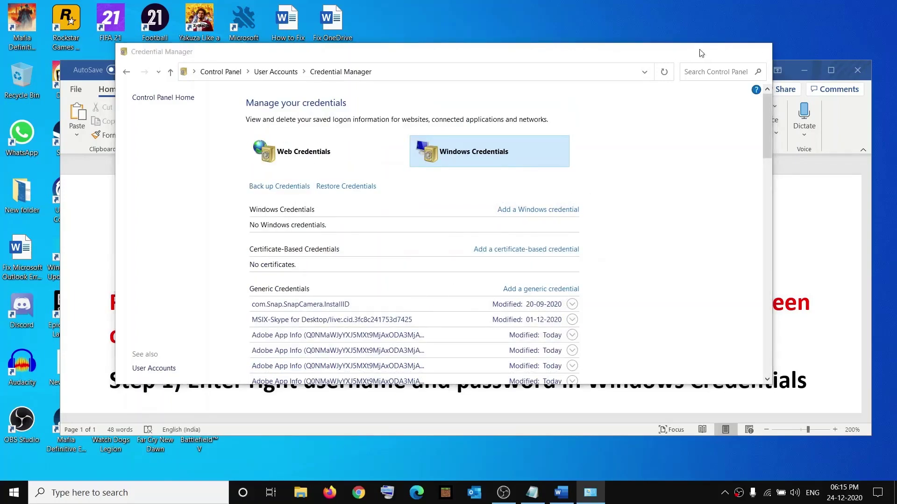
Minimize Credential Manager, start OneDrive from Windows search, and close the OneDrive folder window.
{"action": "left_click", "coordinate": [718, 51]}
{"action": "left_click", "coordinate": [126, 493]}
{"action": "type", "text": "on"}
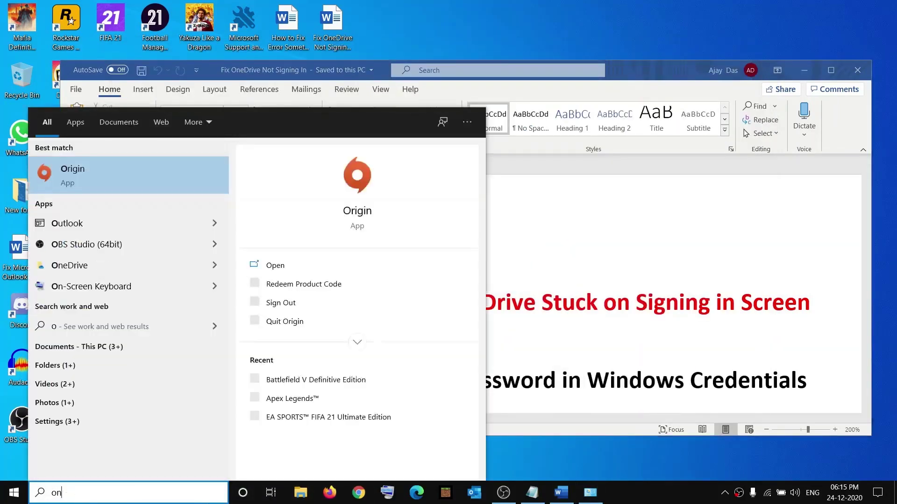
{"action": "type", "text": "e"}
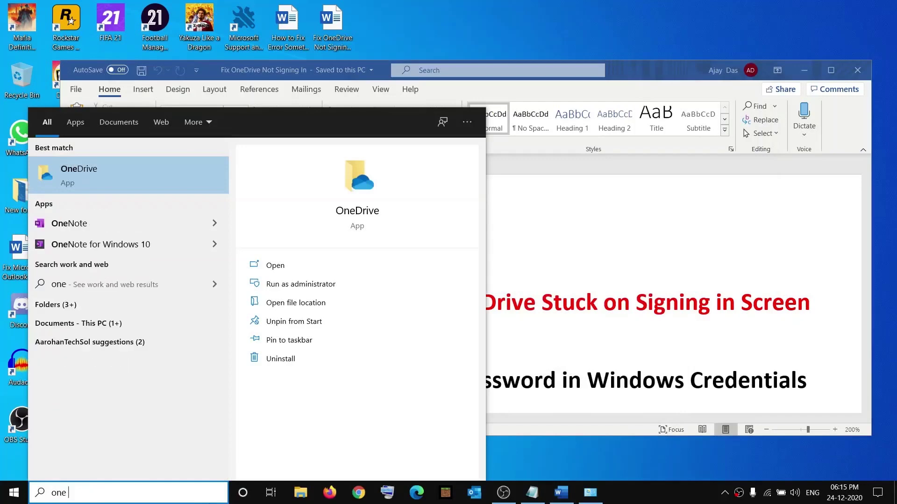
{"action": "left_click", "coordinate": [62, 182]}
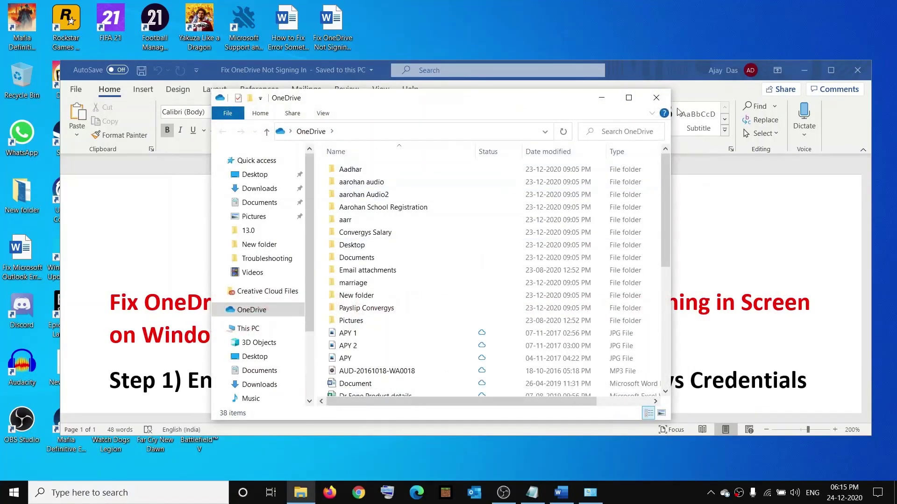
{"action": "left_click", "coordinate": [656, 98]}
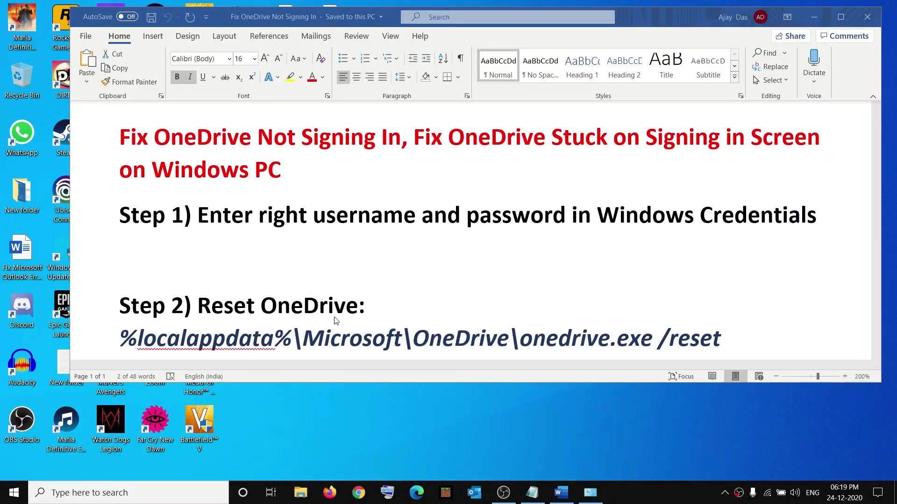
Copy the command %localappdata%\Microsoft\OneDrive\onedrive.exe /reset from the Word document and run it through Windows search.
{"action": "triple_click", "coordinate": [721, 342]}
{"action": "key", "text": "ctrl+c"}
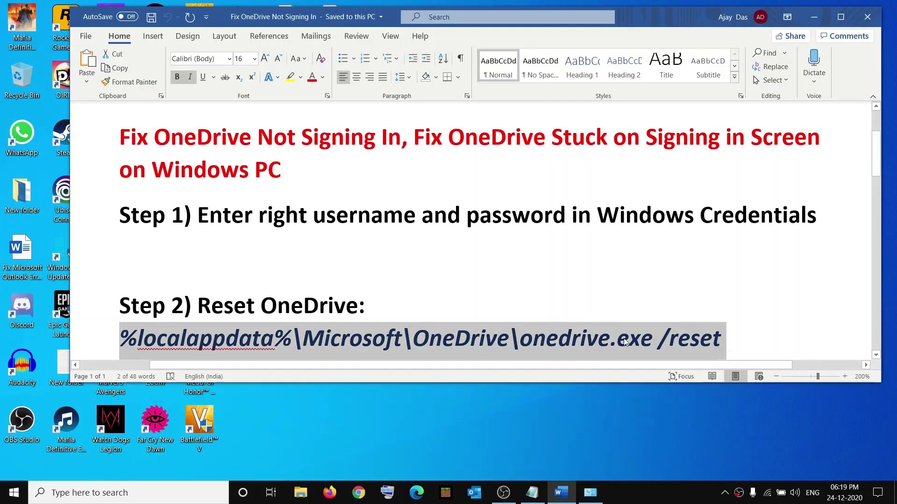
{"action": "right_click", "coordinate": [552, 342]}
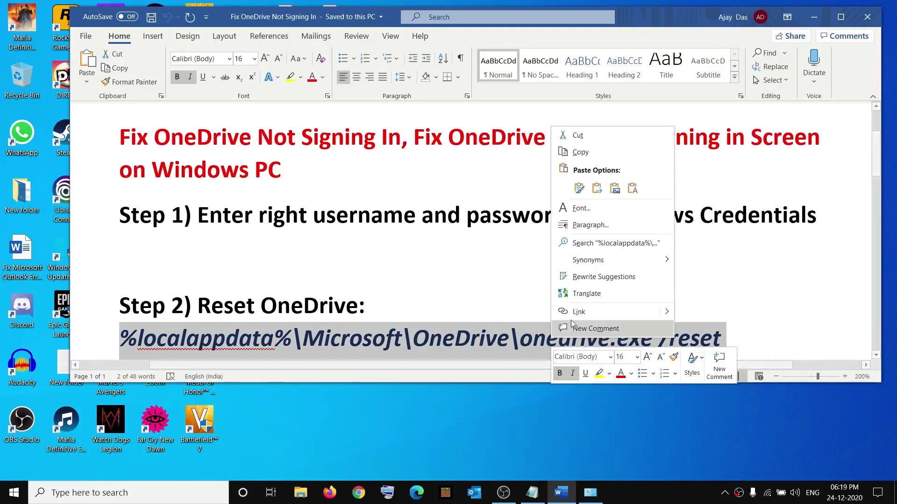
{"action": "left_click", "coordinate": [585, 154]}
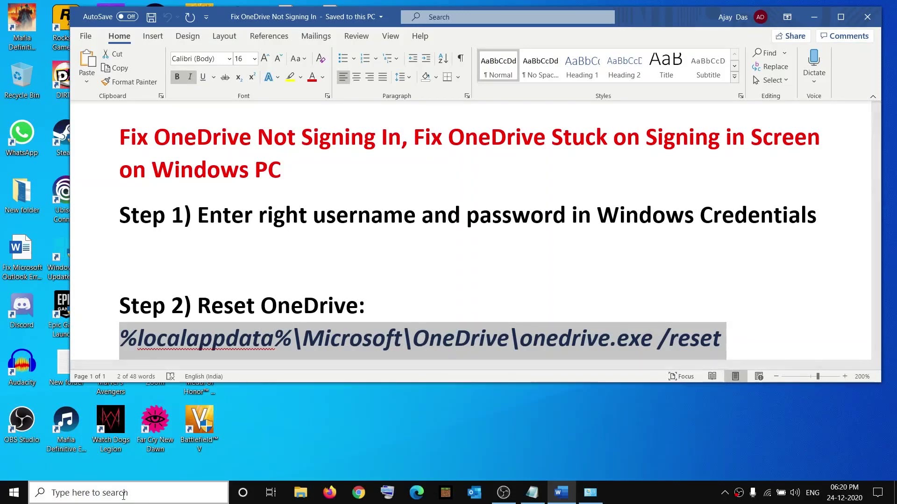
{"action": "left_click", "coordinate": [83, 492]}
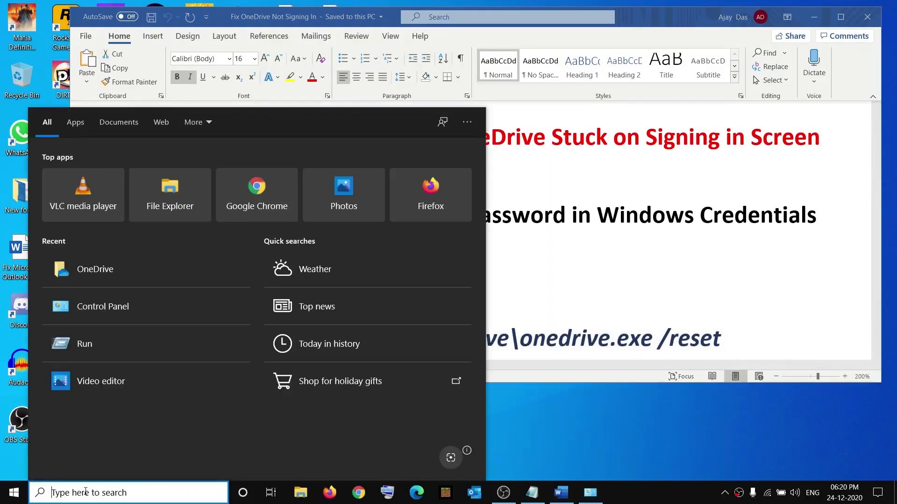
{"action": "key", "text": "ctrl+v"}
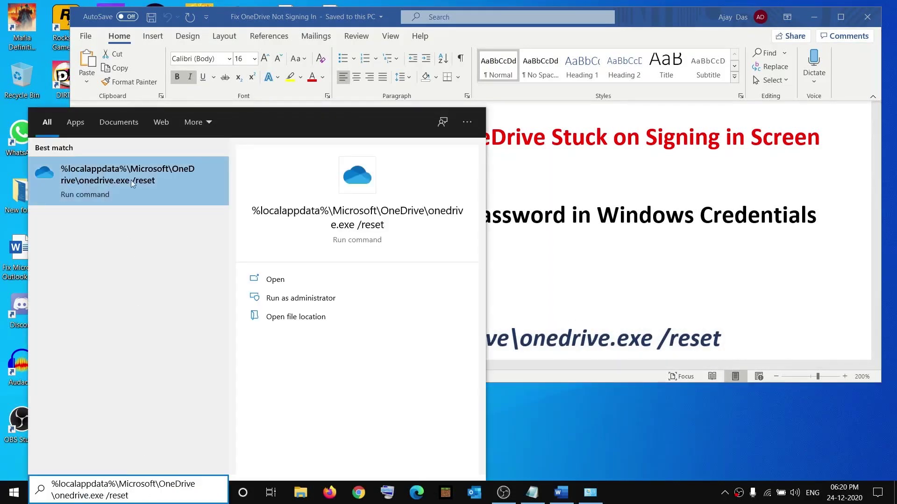
{"action": "left_click", "coordinate": [145, 184]}
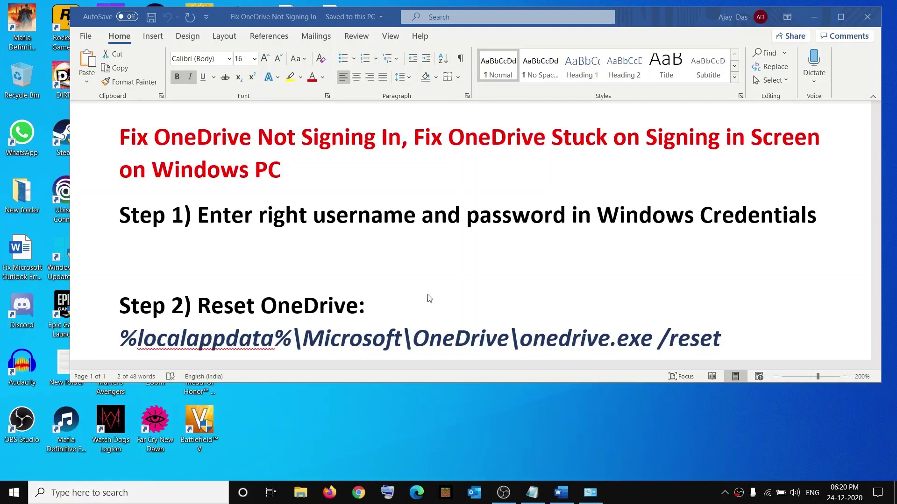
Open Windows Settings in a maximized window and go to the Apps & features page.
{"action": "scroll", "coordinate": [329, 298], "scroll_direction": "down", "scroll_amount": 2}
{"action": "scroll", "coordinate": [329, 298], "scroll_direction": "down", "scroll_amount": 2}
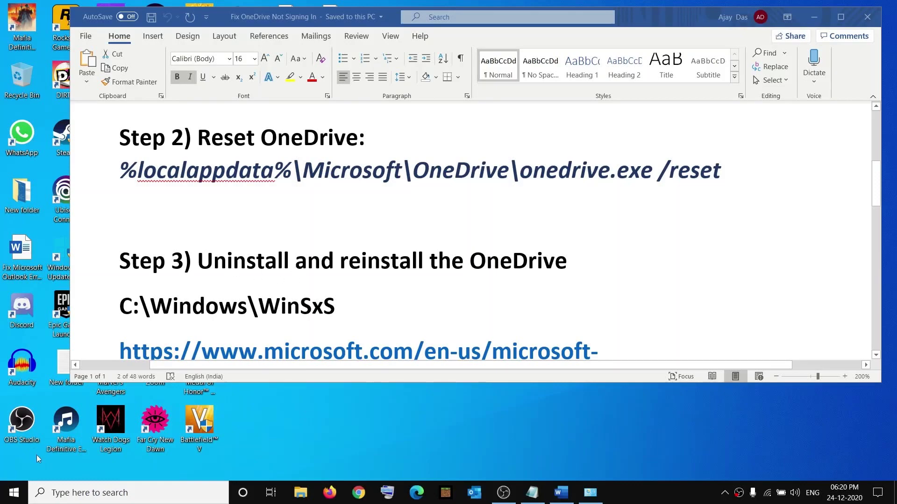
{"action": "key", "text": "super"}
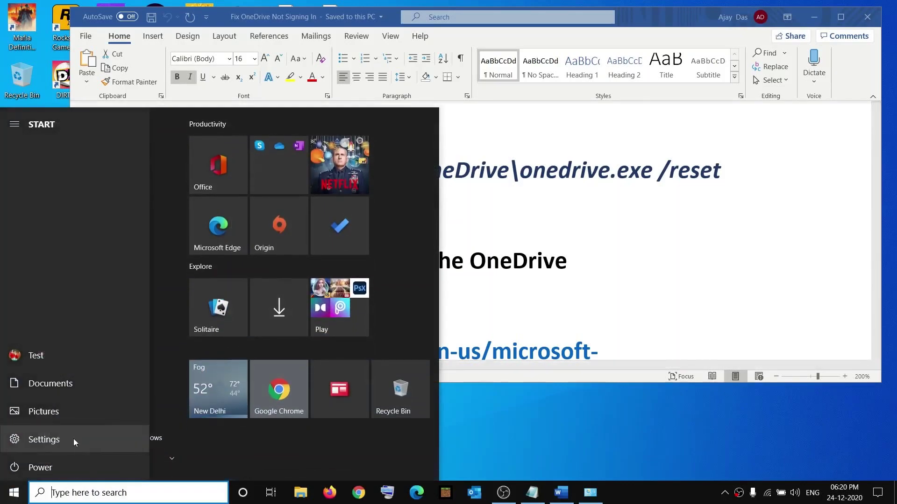
{"action": "left_click", "coordinate": [74, 442]}
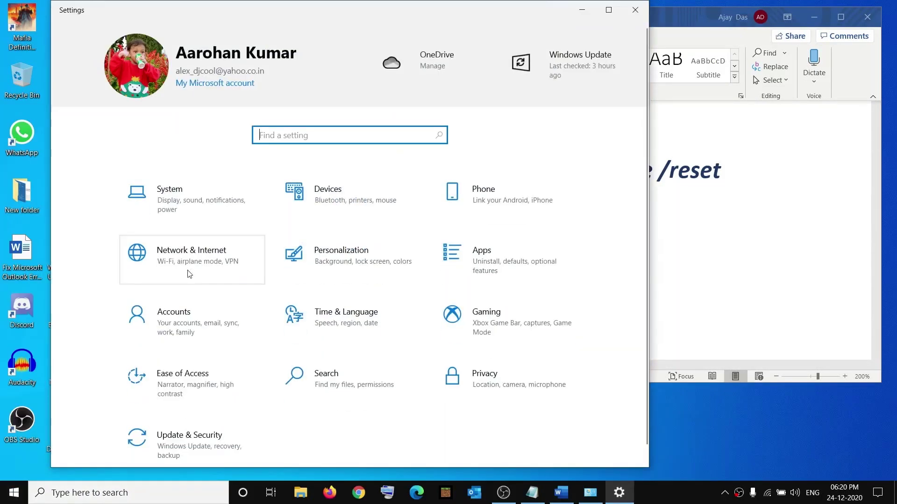
{"action": "left_click", "coordinate": [609, 11]}
{"action": "left_click", "coordinate": [134, 262]}
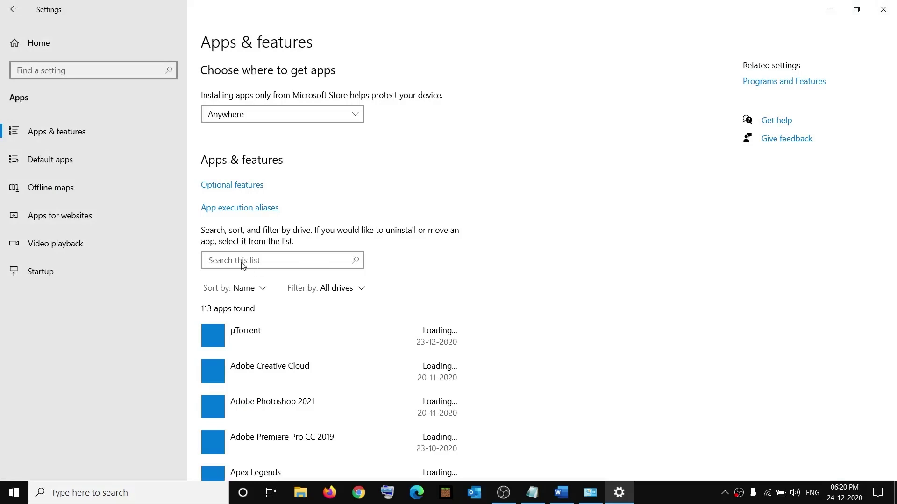
Find Microsoft OneDrive in the installed apps with the search term onedrive, uninstall it, and close Settings.
{"action": "left_click", "coordinate": [243, 266]}
{"action": "type", "text": "on"}
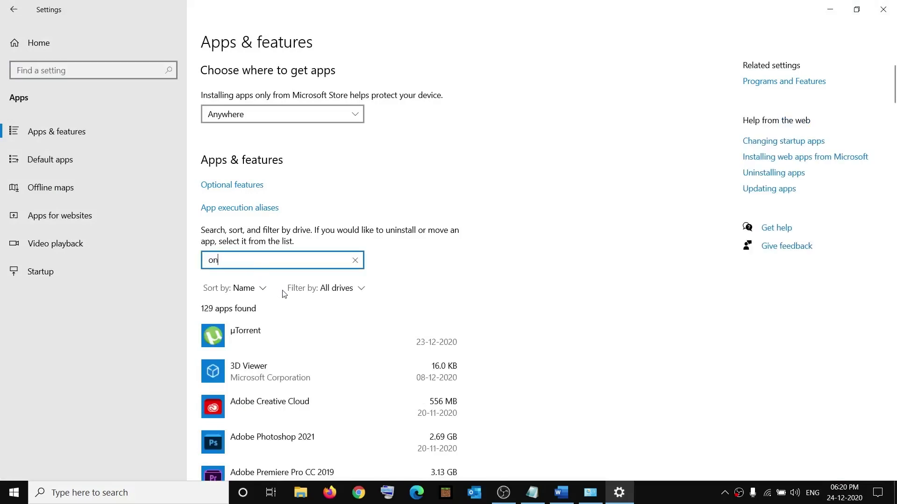
{"action": "type", "text": "edrive"}
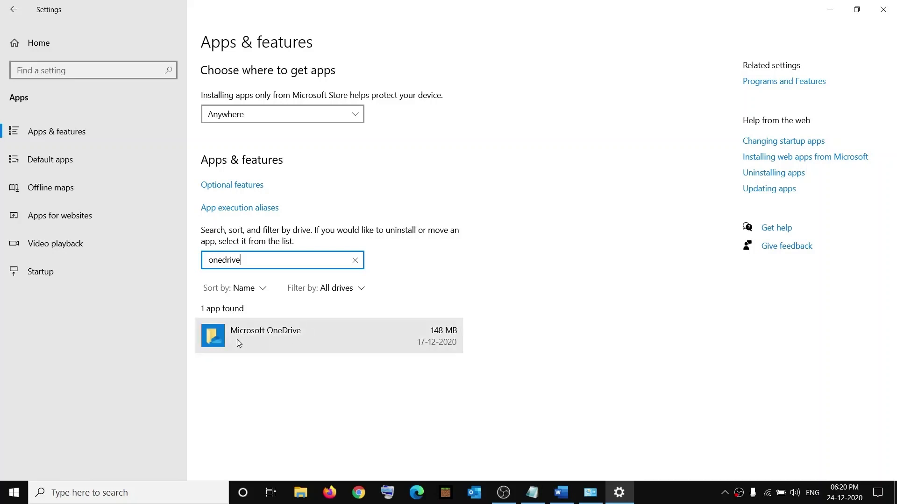
{"action": "left_click", "coordinate": [282, 337]}
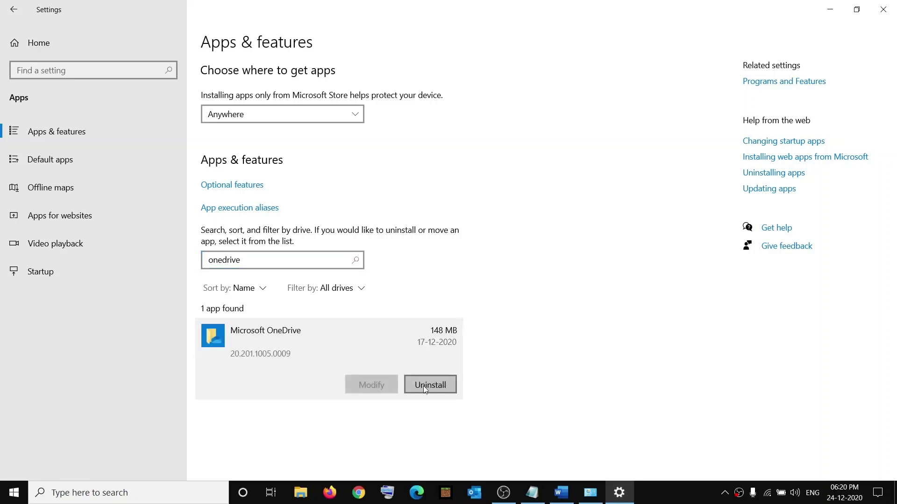
{"action": "left_click", "coordinate": [433, 388]}
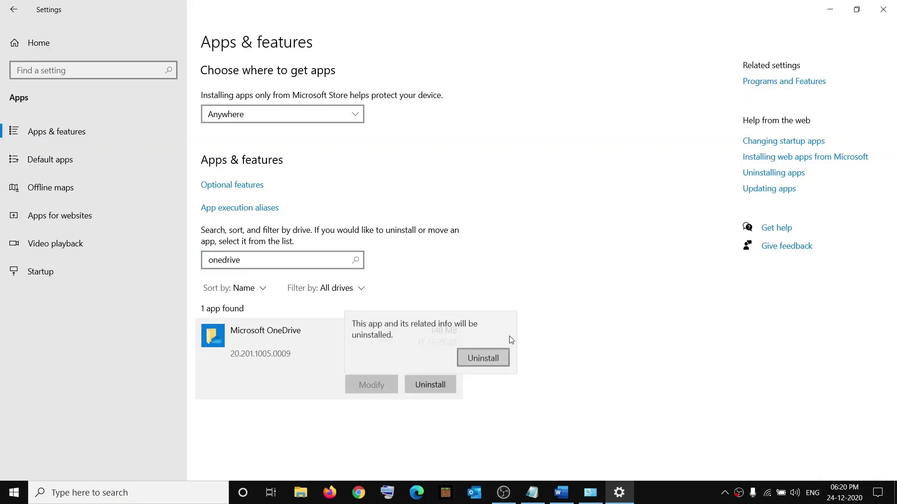
{"action": "left_click", "coordinate": [488, 357]}
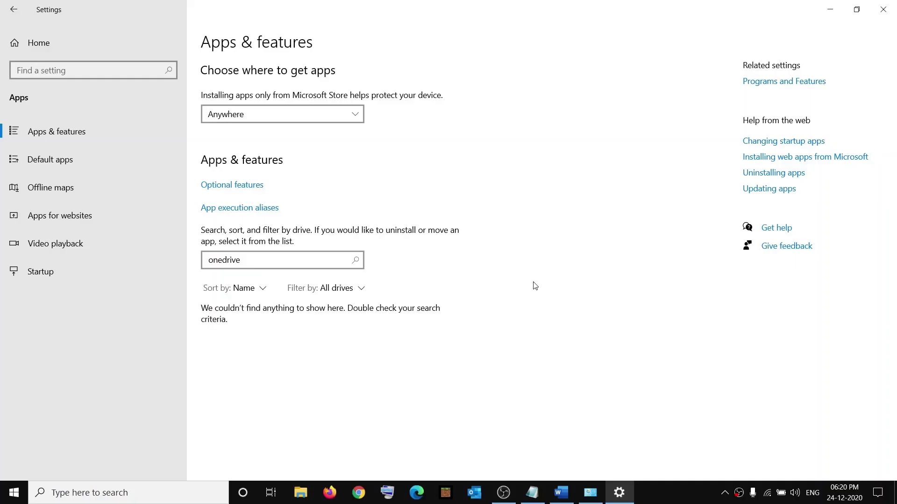
{"action": "left_click", "coordinate": [884, 10]}
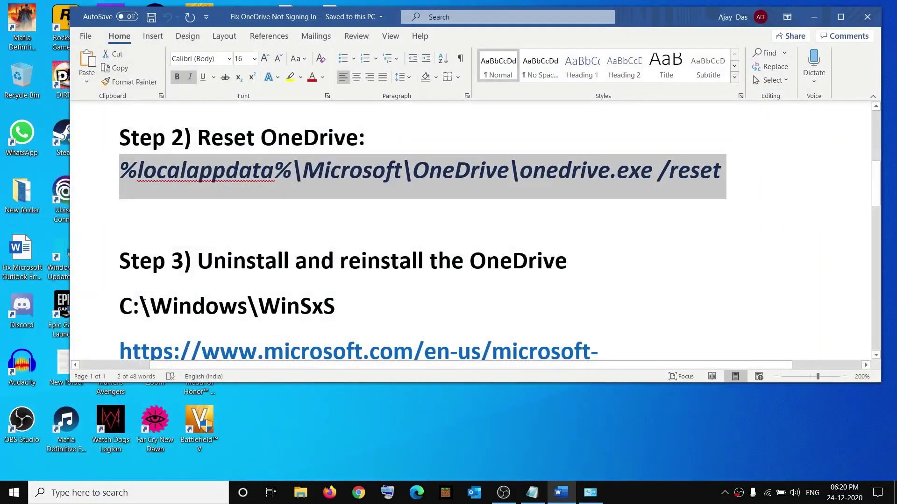
Highlight the C:\Windows\WinSxS path in the Word document and open that folder in File Explorer.
{"action": "left_click_drag", "start_coordinate": [120, 307], "coordinate": [350, 308]}
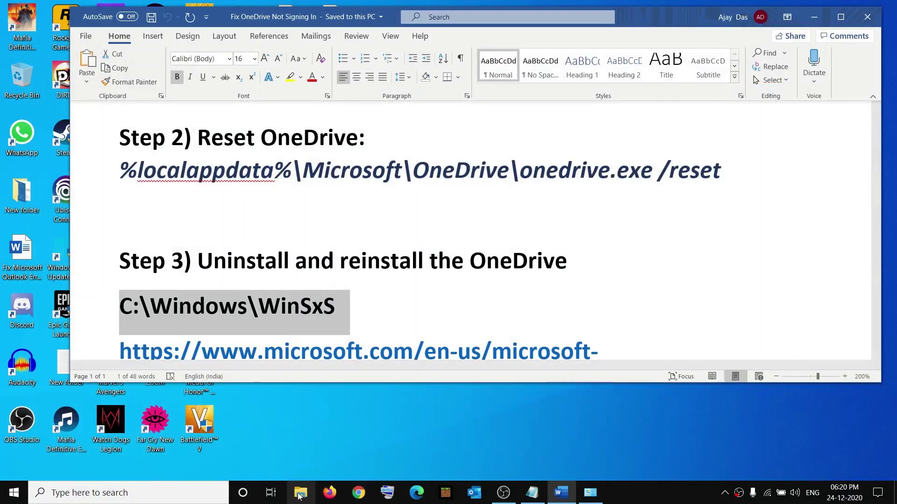
{"action": "left_click", "coordinate": [300, 494]}
{"action": "left_click", "coordinate": [38, 216]}
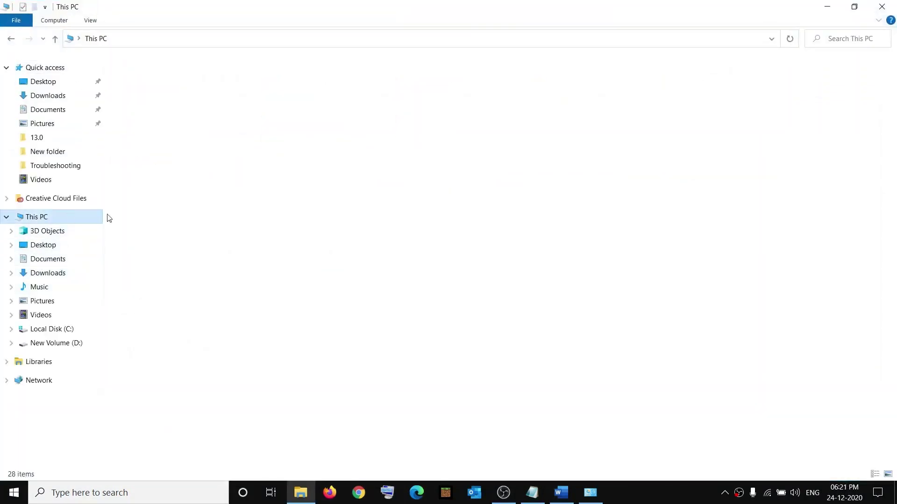
{"action": "double_click", "coordinate": [187, 174]}
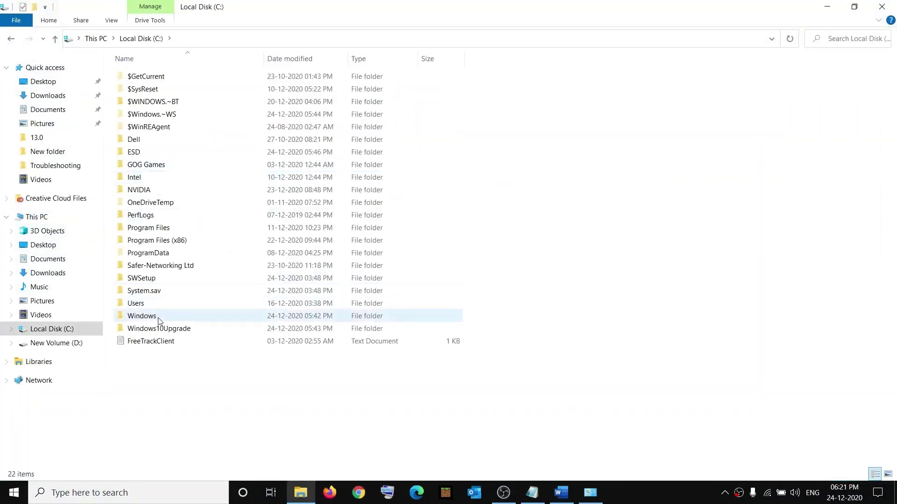
{"action": "left_click", "coordinate": [144, 317]}
{"action": "double_click", "coordinate": [144, 317]}
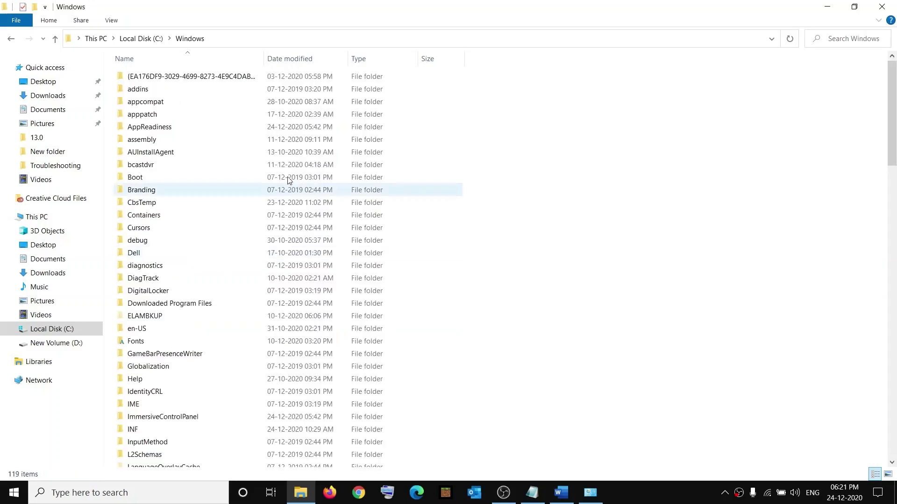
{"action": "scroll", "coordinate": [177, 344], "scroll_direction": "down", "scroll_amount": 10}
{"action": "scroll", "coordinate": [178, 351], "scroll_direction": "down", "scroll_amount": 11}
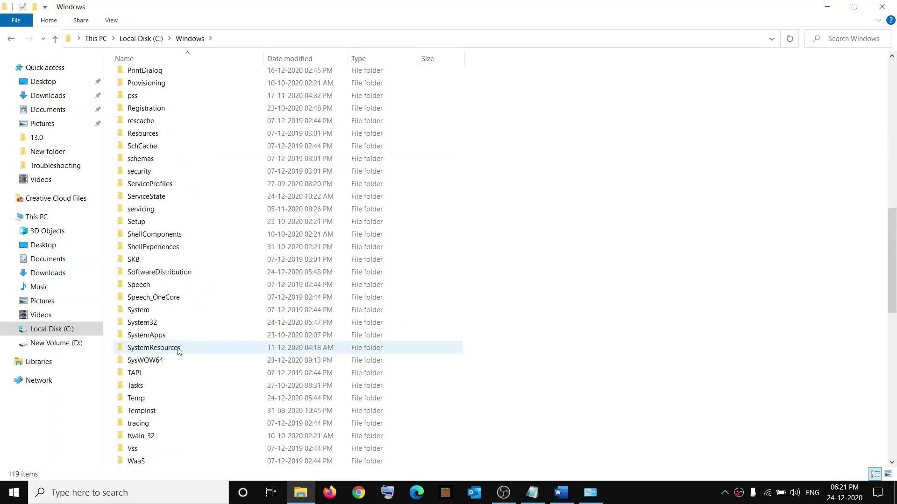
{"action": "left_click", "coordinate": [143, 264]}
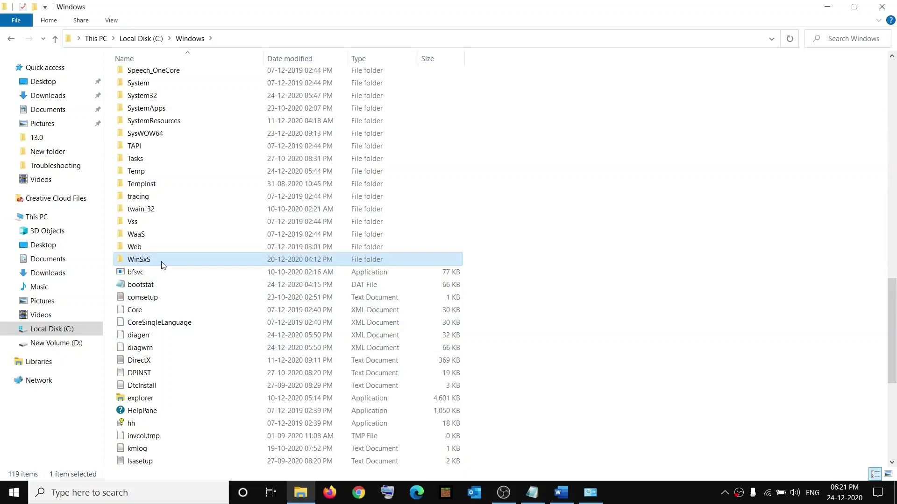
{"action": "double_click", "coordinate": [148, 265]}
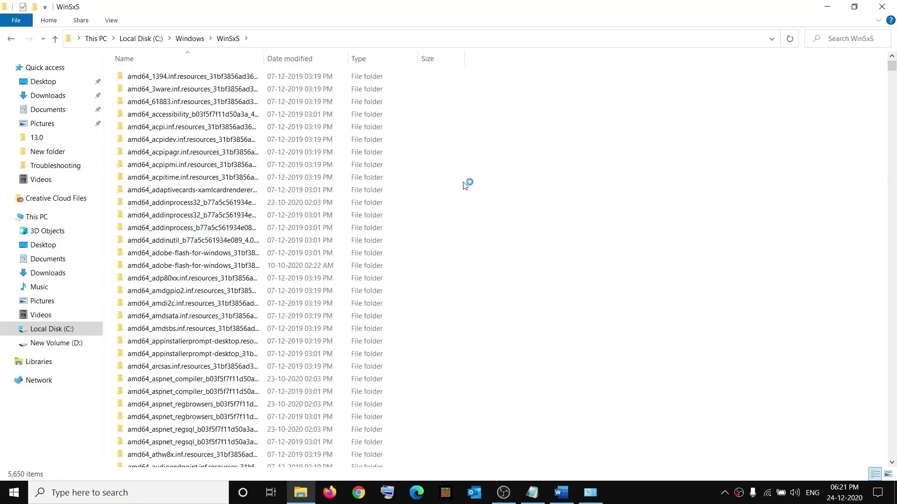
Search the WinSxS folder for OneDriveSetup and run the found application to reinstall OneDrive.
{"action": "left_click", "coordinate": [851, 39]}
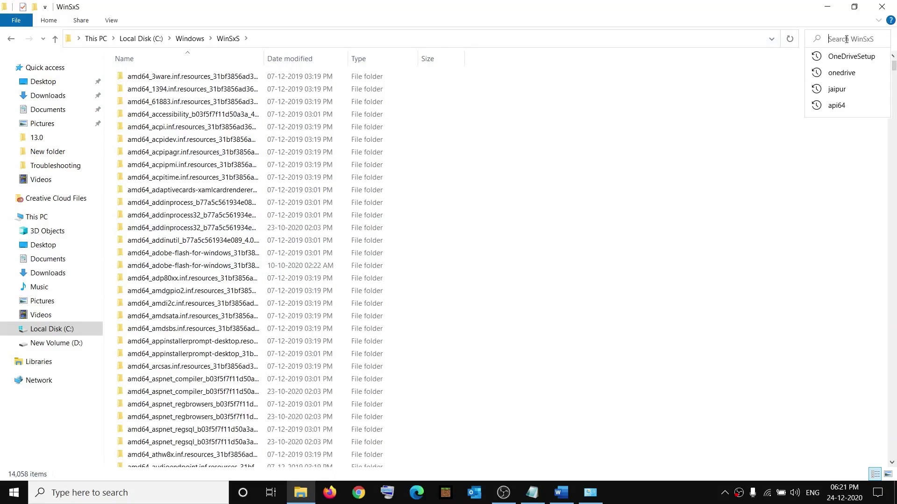
{"action": "type", "text": "on"}
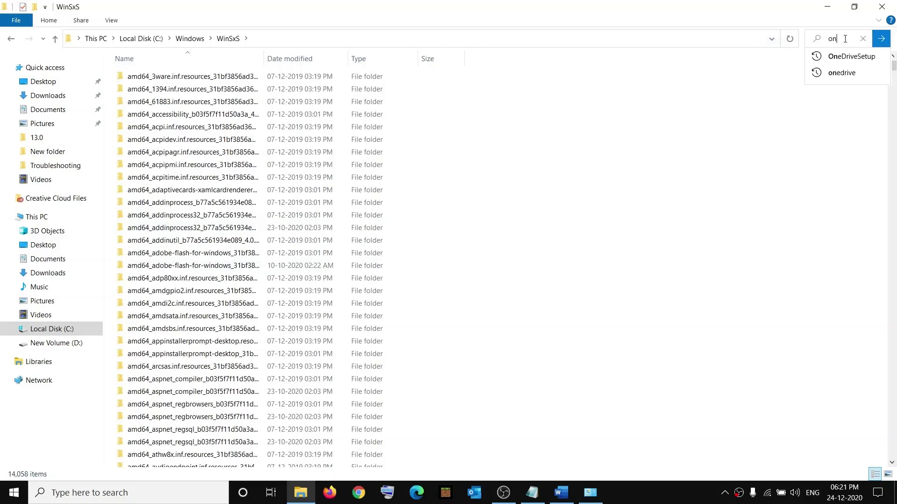
{"action": "type", "text": "edrive"}
{"action": "type", "text": "setup"}
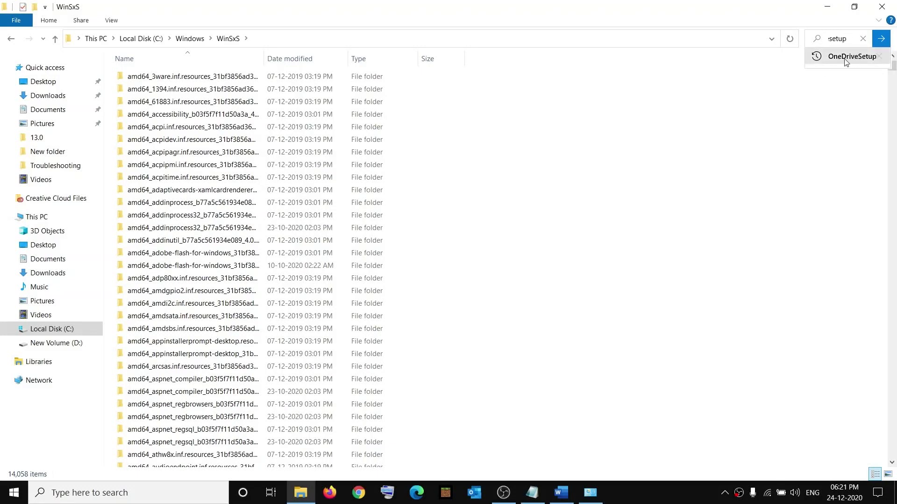
{"action": "left_click", "coordinate": [848, 56]}
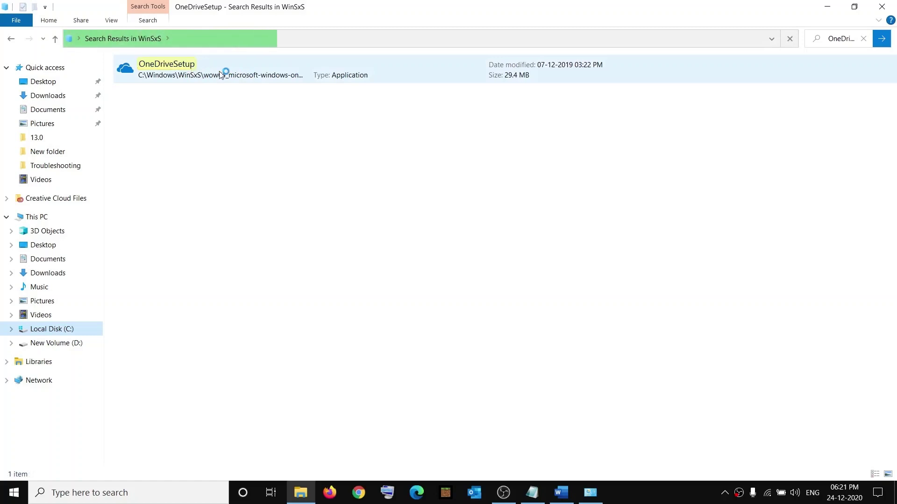
{"action": "left_click", "coordinate": [386, 81]}
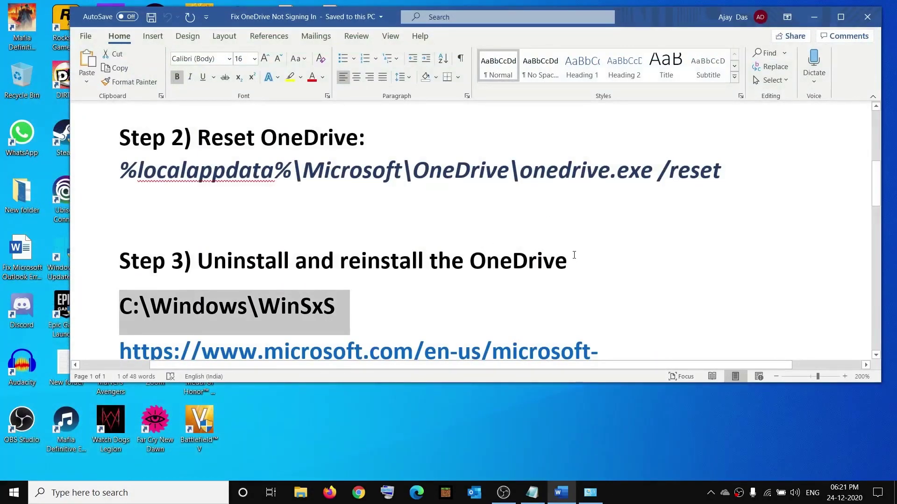
Check the reinstalled OneDrive's update and sync status in its status window.
{"action": "left_click", "coordinate": [725, 494]}
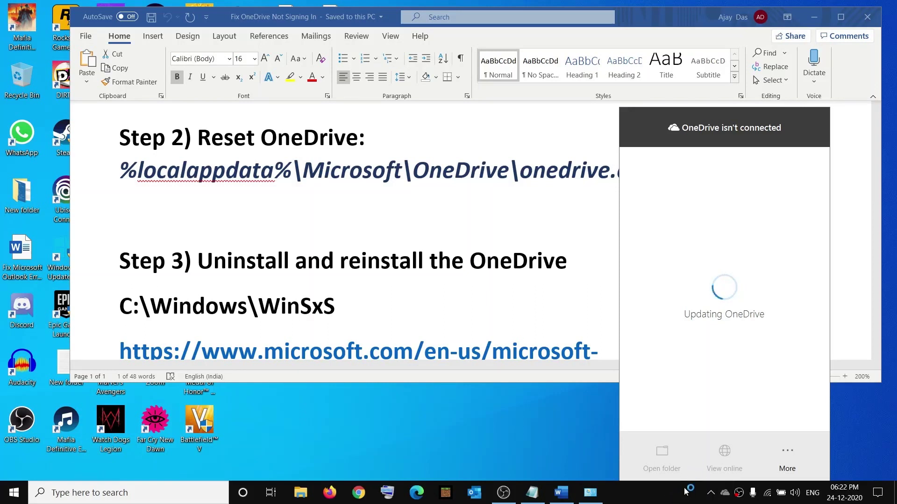
{"action": "left_click", "coordinate": [725, 493]}
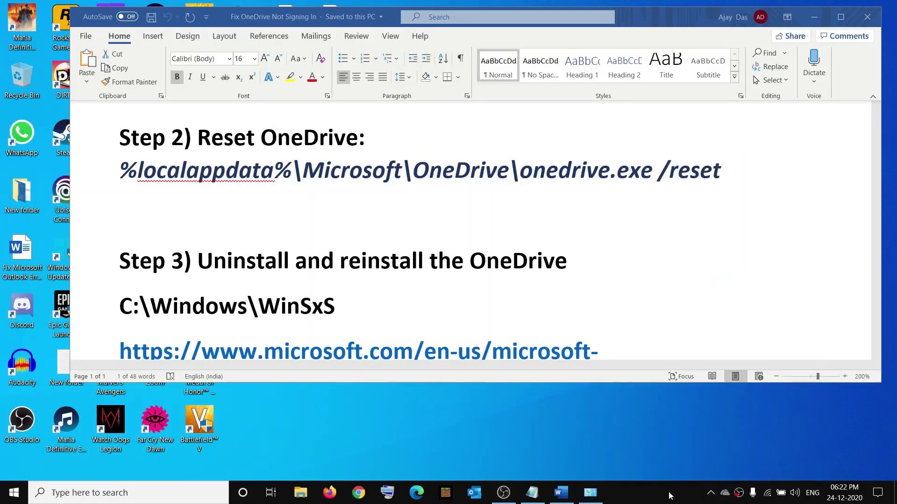
{"action": "left_click", "coordinate": [725, 494]}
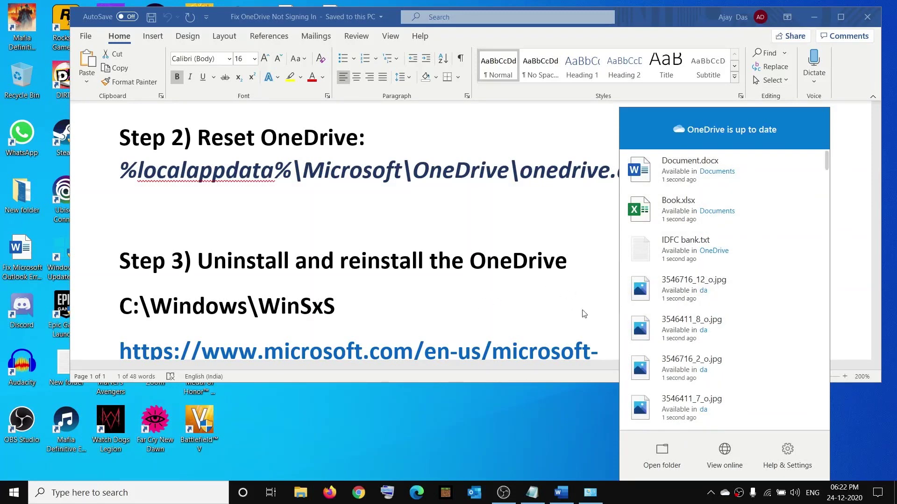
Copy the OneDrive download link under Step 3 of the Word document and open it in Chrome.
{"action": "triple_click", "coordinate": [268, 281]}
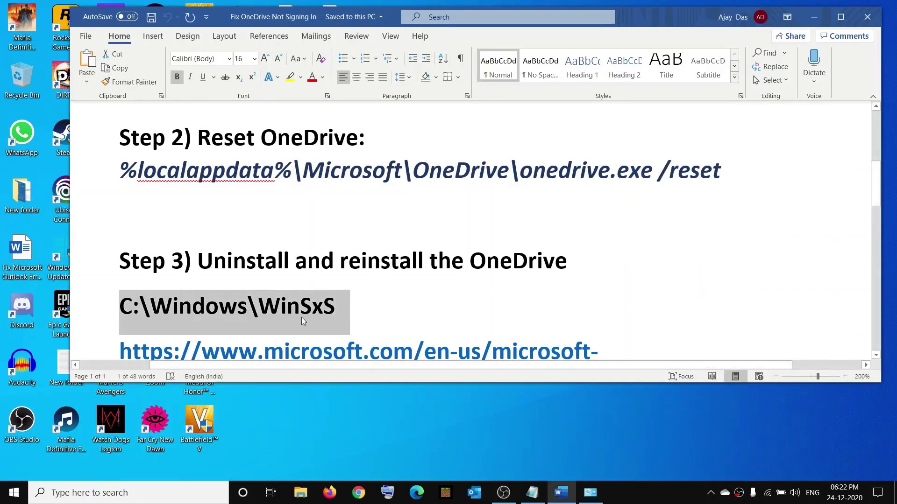
{"action": "scroll", "coordinate": [325, 287], "scroll_direction": "down", "scroll_amount": 2}
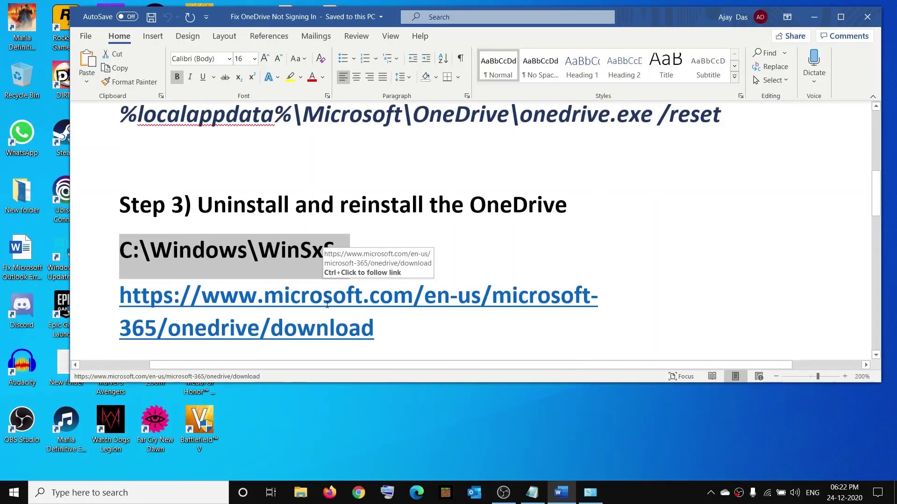
{"action": "left_click", "coordinate": [401, 324]}
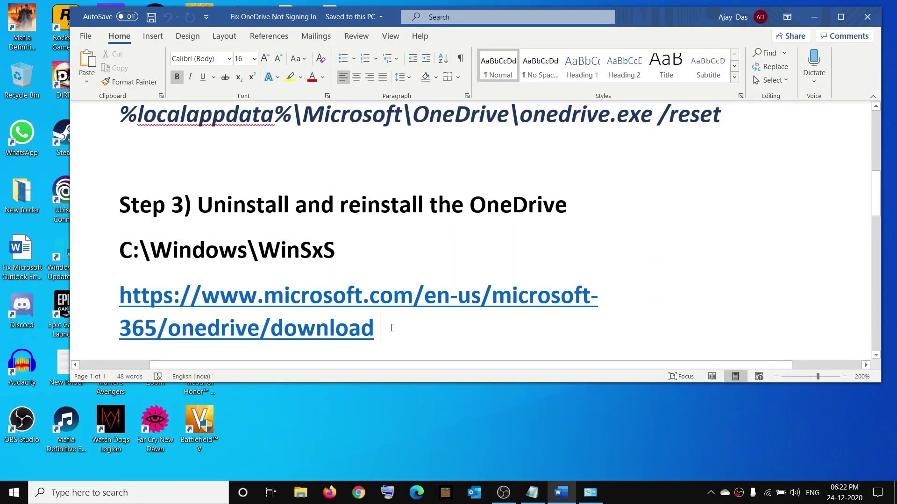
{"action": "triple_click", "coordinate": [390, 329]}
{"action": "key", "text": "ctrl+c"}
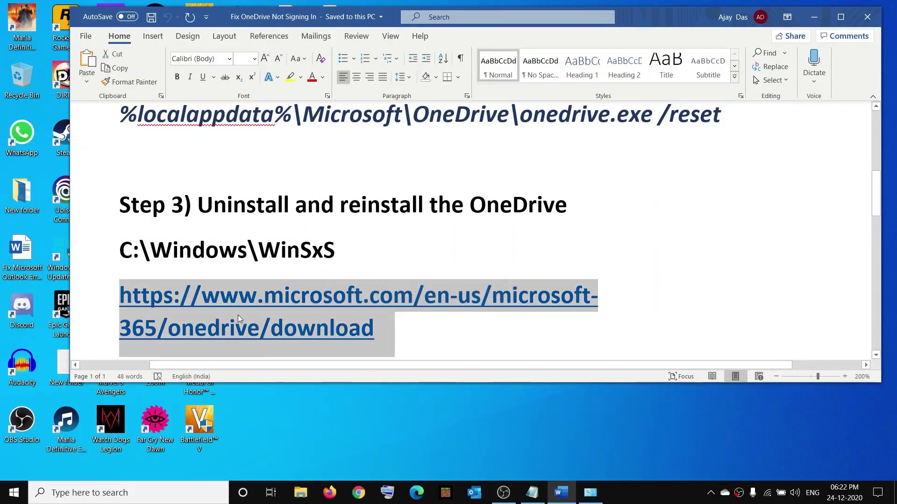
{"action": "right_click", "coordinate": [237, 315]}
{"action": "left_click", "coordinate": [268, 77]}
{"action": "left_click", "coordinate": [368, 500]}
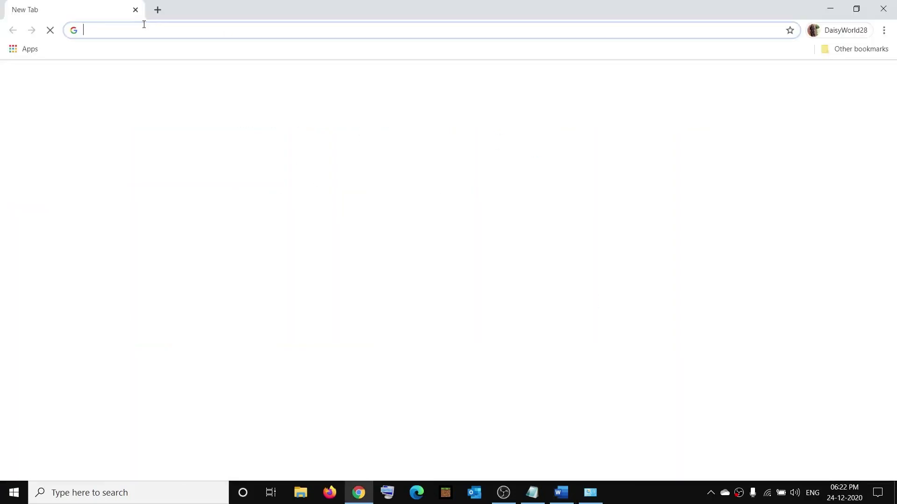
{"action": "right_click", "coordinate": [138, 30]}
{"action": "left_click", "coordinate": [206, 116]}
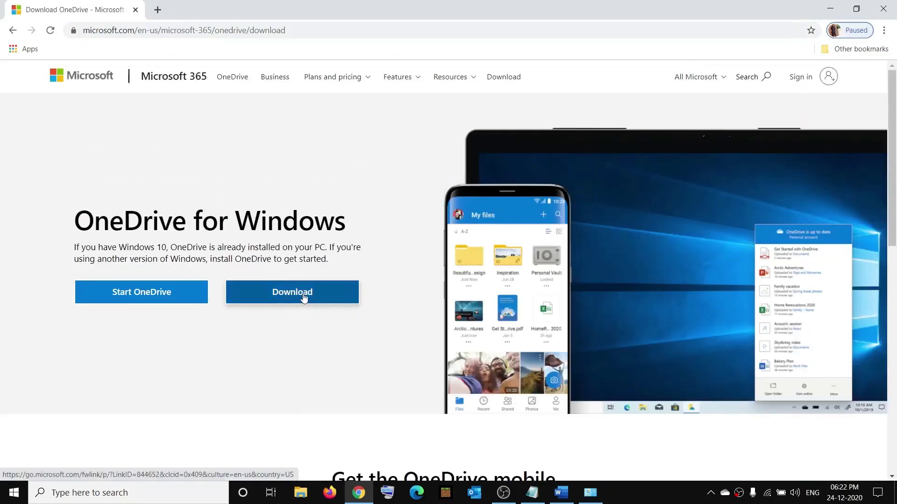
Minimize Chrome and review the Step 3 folder path and download link and the Step 4 heading in the Word document.
{"action": "left_click", "coordinate": [829, 8]}
{"action": "left_click_drag", "start_coordinate": [335, 254], "coordinate": [132, 255]}
{"action": "scroll", "coordinate": [354, 251], "scroll_direction": "down", "scroll_amount": 5}
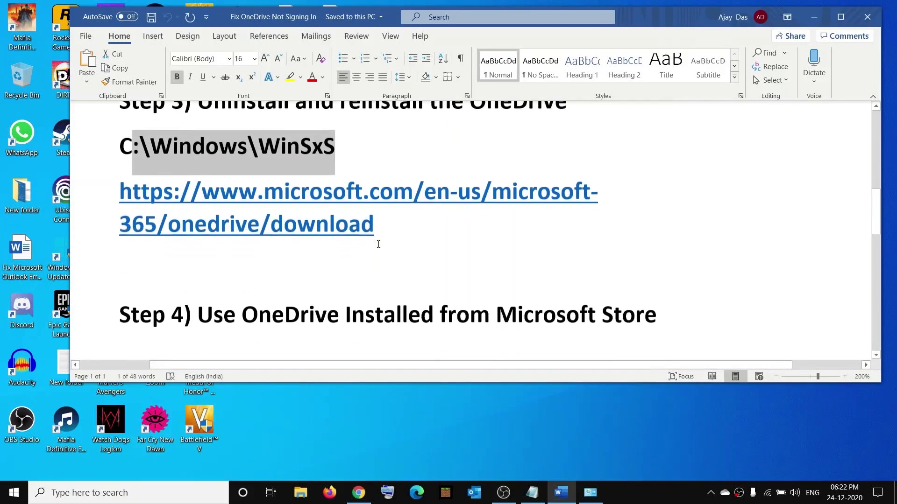
{"action": "left_click_drag", "start_coordinate": [213, 252], "coordinate": [656, 254]}
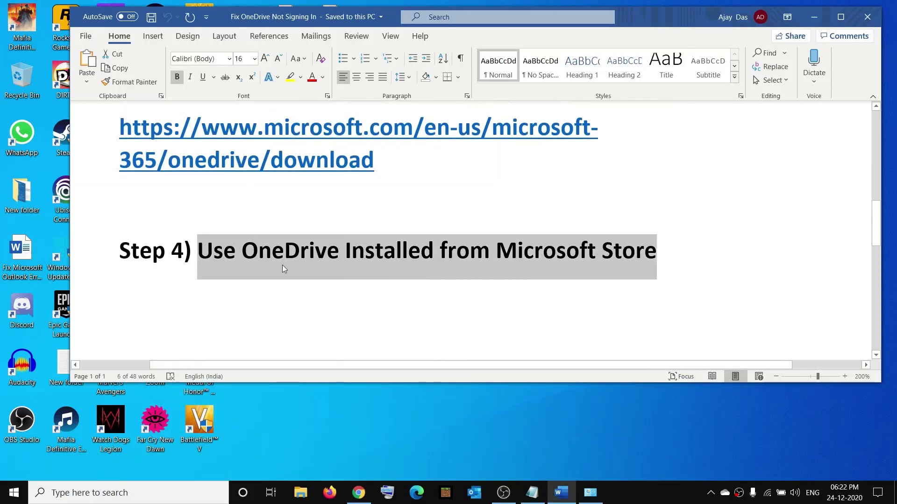
{"action": "scroll", "coordinate": [282, 265], "scroll_direction": "up", "scroll_amount": 3}
{"action": "left_click_drag", "start_coordinate": [120, 194], "coordinate": [409, 267]}
{"action": "scroll", "coordinate": [408, 267], "scroll_direction": "down", "scroll_amount": 3}
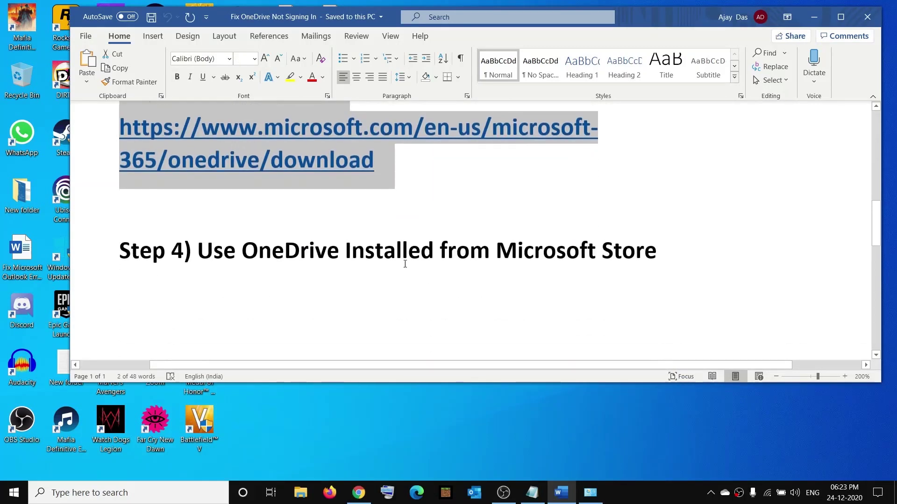
Search Windows for "store" and open the Microsoft Store app.
{"action": "left_click", "coordinate": [121, 491]}
{"action": "type", "text": "sto"}
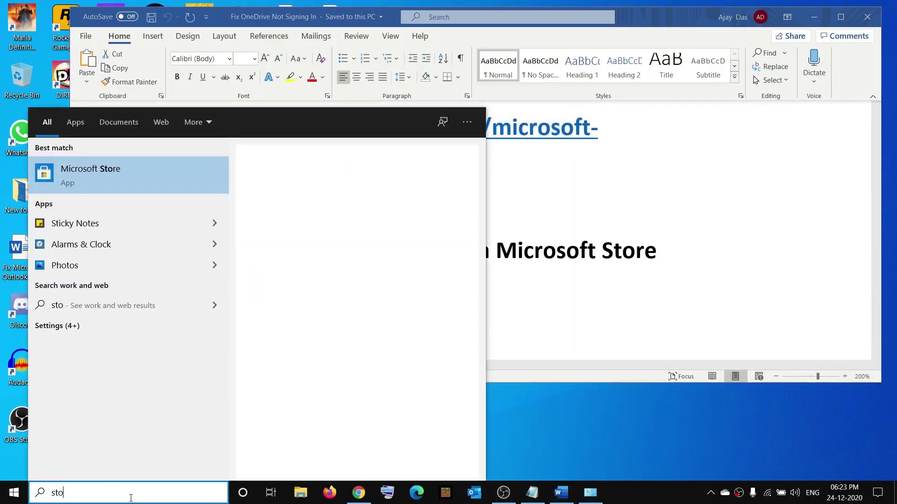
{"action": "type", "text": "re"}
{"action": "left_click", "coordinate": [116, 169]}
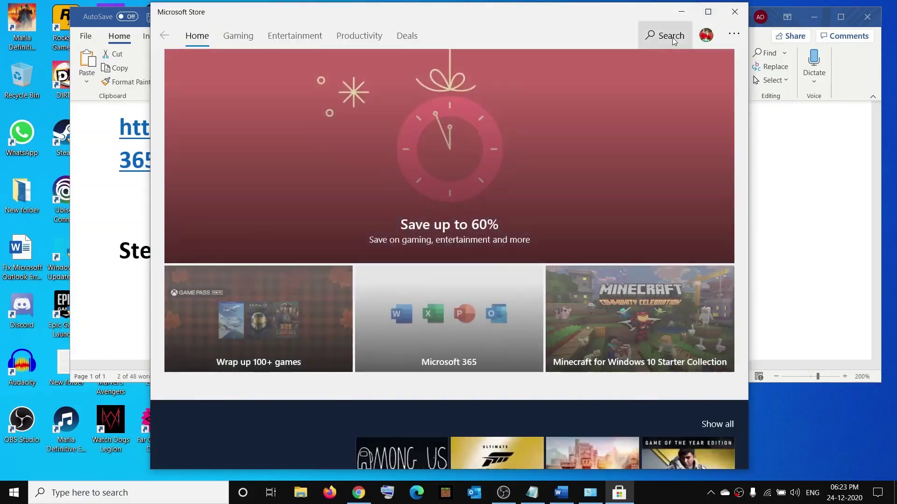
Find the OneDrive app in the Microsoft Store, install it, and maximize the store window.
{"action": "left_click", "coordinate": [672, 38]}
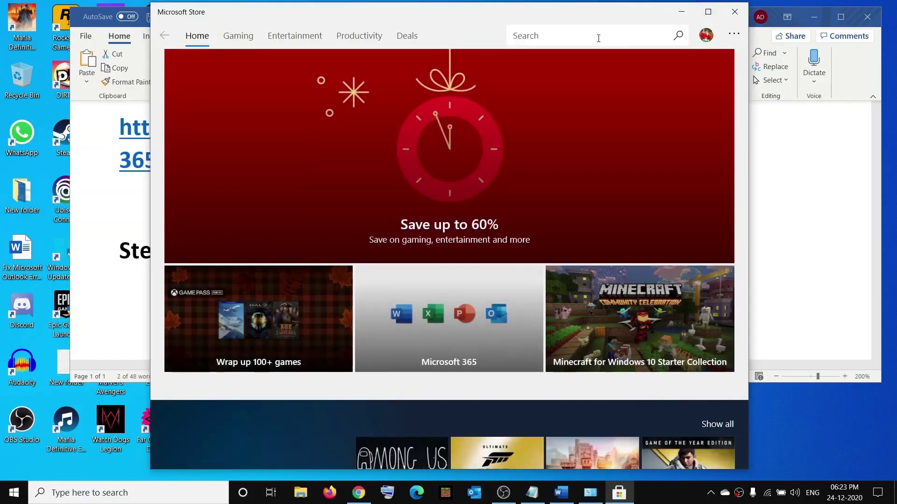
{"action": "type", "text": "onedri"}
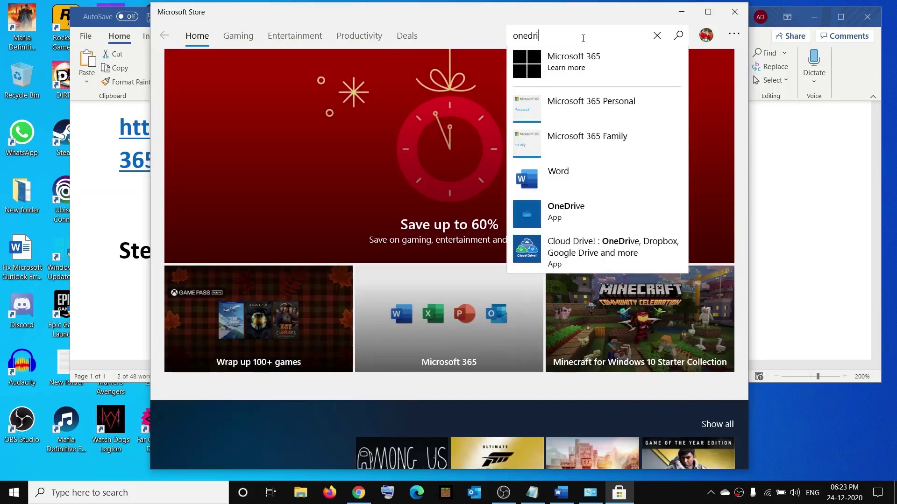
{"action": "left_click", "coordinate": [579, 220]}
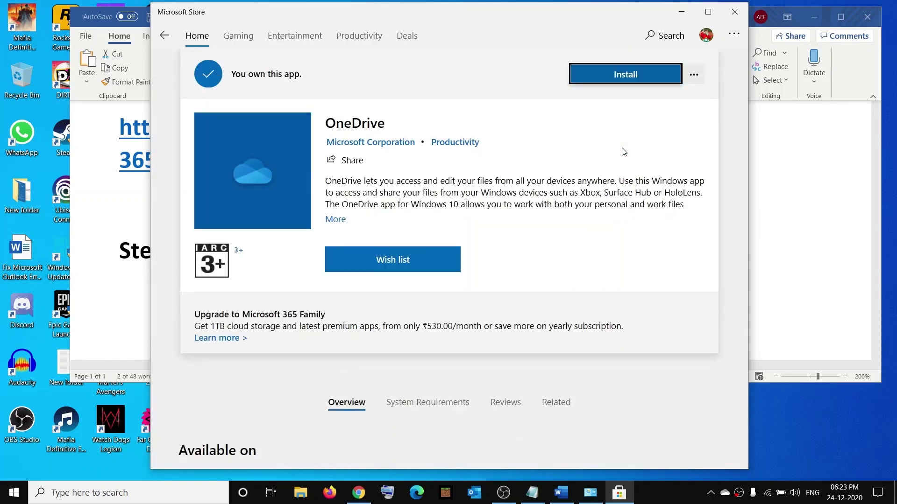
{"action": "left_click", "coordinate": [614, 81]}
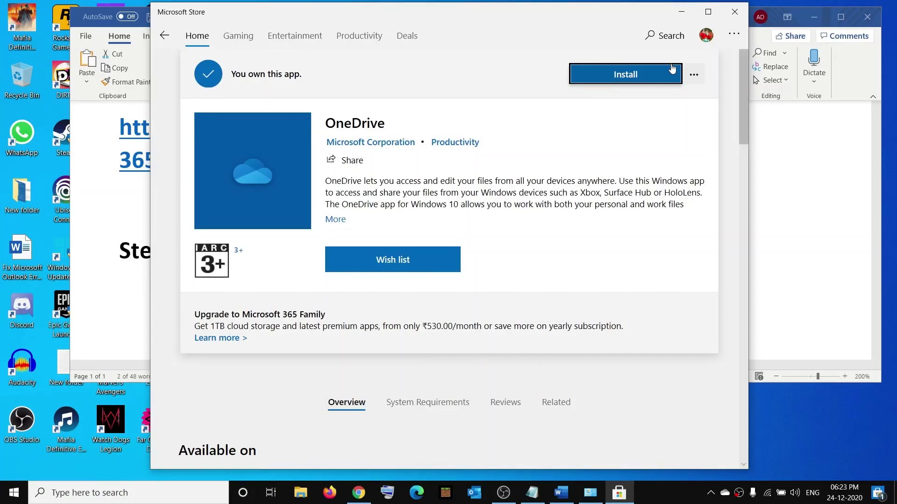
{"action": "left_click", "coordinate": [708, 11]}
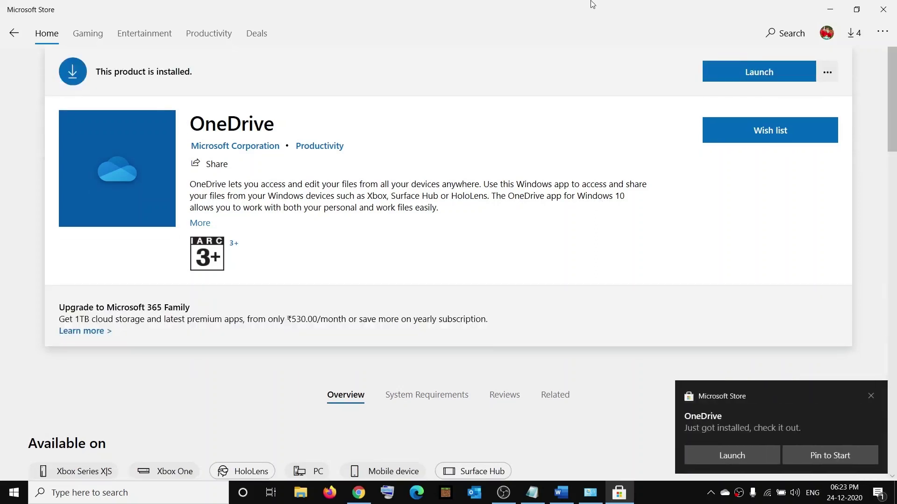
Launch the installed OneDrive app and go through its welcome introduction to reach My files.
{"action": "left_click", "coordinate": [755, 75]}
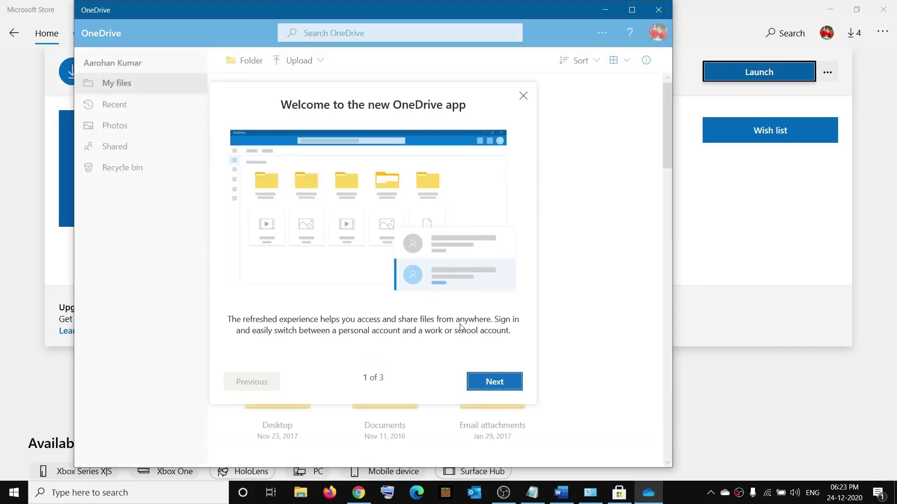
{"action": "left_click", "coordinate": [493, 382]}
{"action": "left_click", "coordinate": [497, 382]}
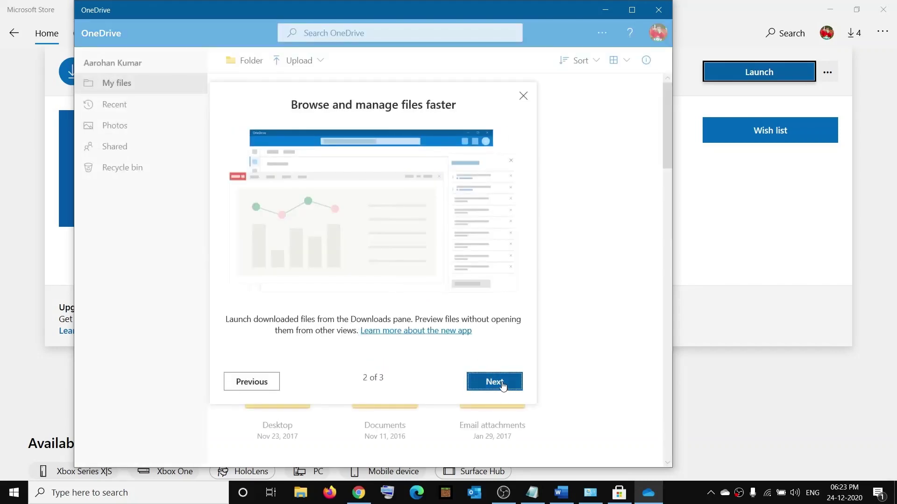
{"action": "left_click", "coordinate": [400, 343]}
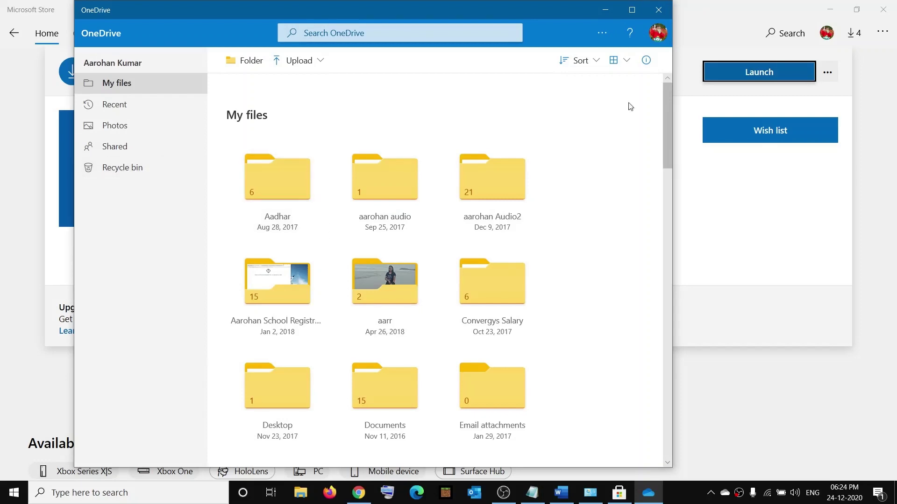
Minimize OneDrive, return to the Word document and review its title about OneDrive not signing in.
{"action": "left_click", "coordinate": [605, 10]}
{"action": "left_click", "coordinate": [562, 496]}
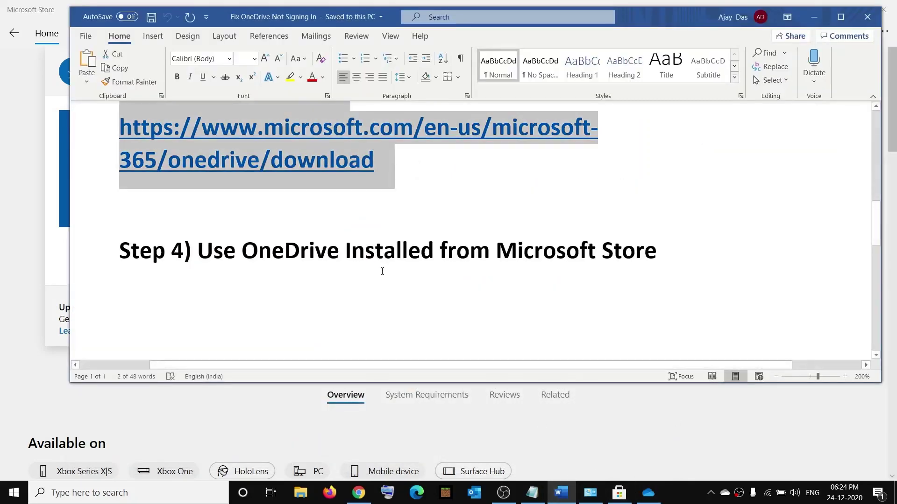
{"action": "scroll", "coordinate": [390, 272], "scroll_direction": "up", "scroll_amount": 10}
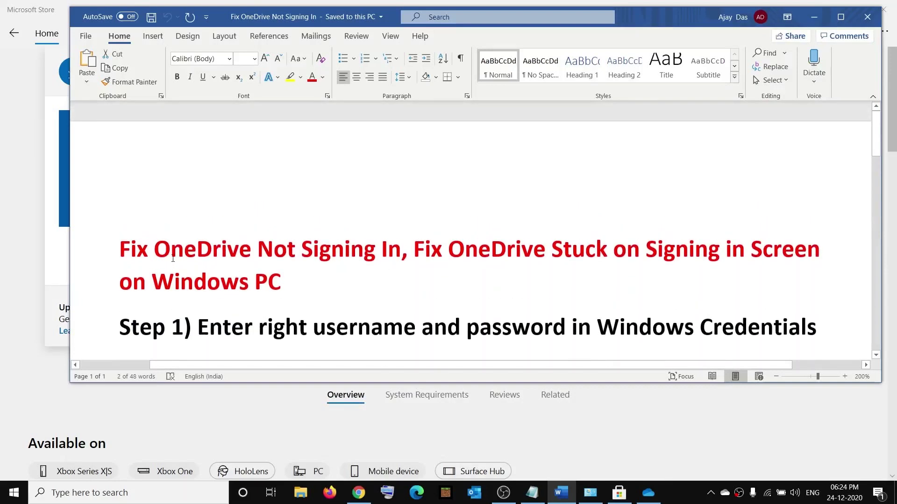
{"action": "left_click_drag", "start_coordinate": [173, 258], "coordinate": [449, 252]}
{"action": "left_click", "coordinate": [312, 287]}
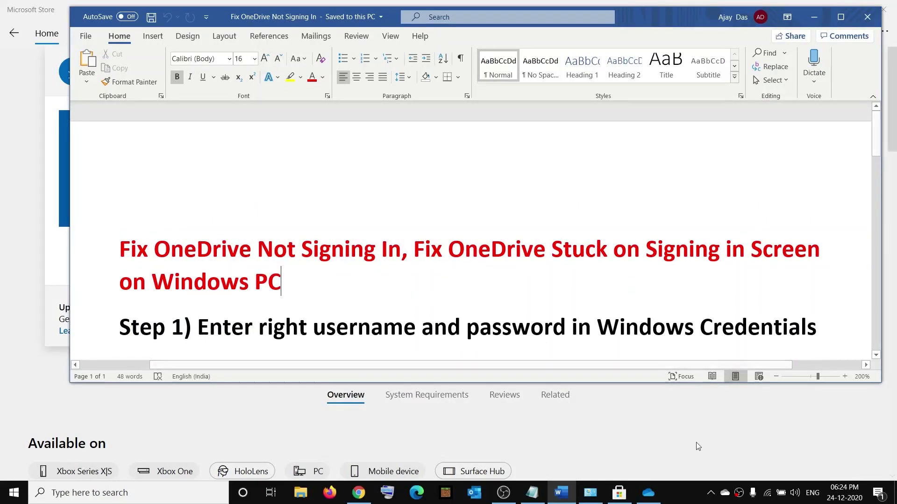
{"action": "left_click", "coordinate": [675, 495]}
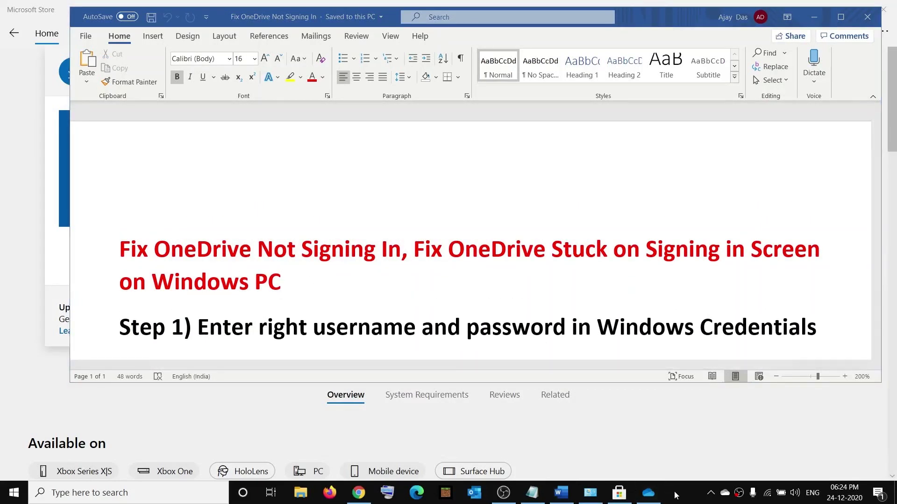